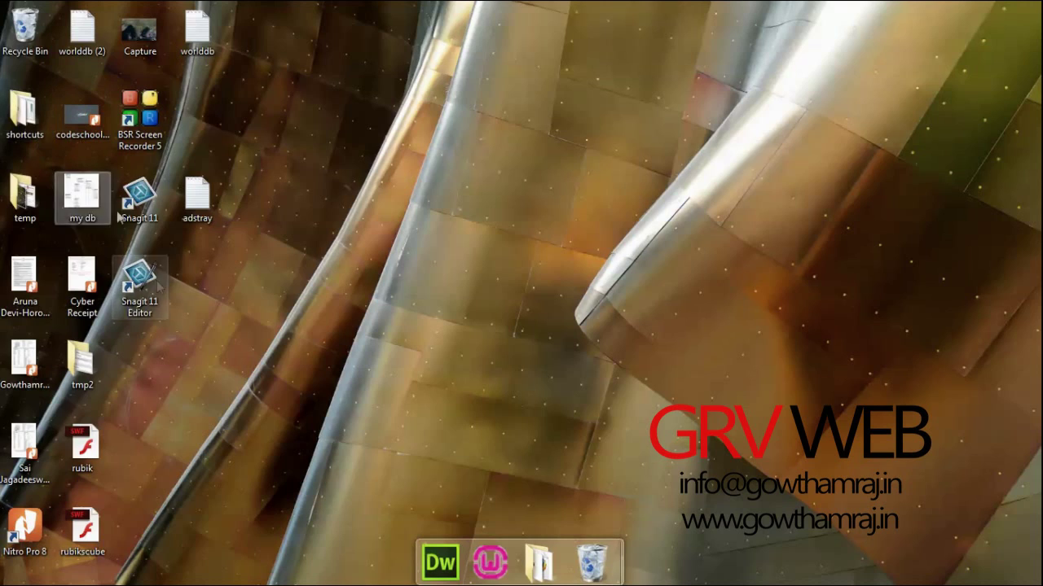
Step: Open the shortcuts folder and check Computer's system properties: 64-bit Windows 7 Ultimate, 8.00 GB RAM
{"action": "double_click", "coordinate": [31, 140]}
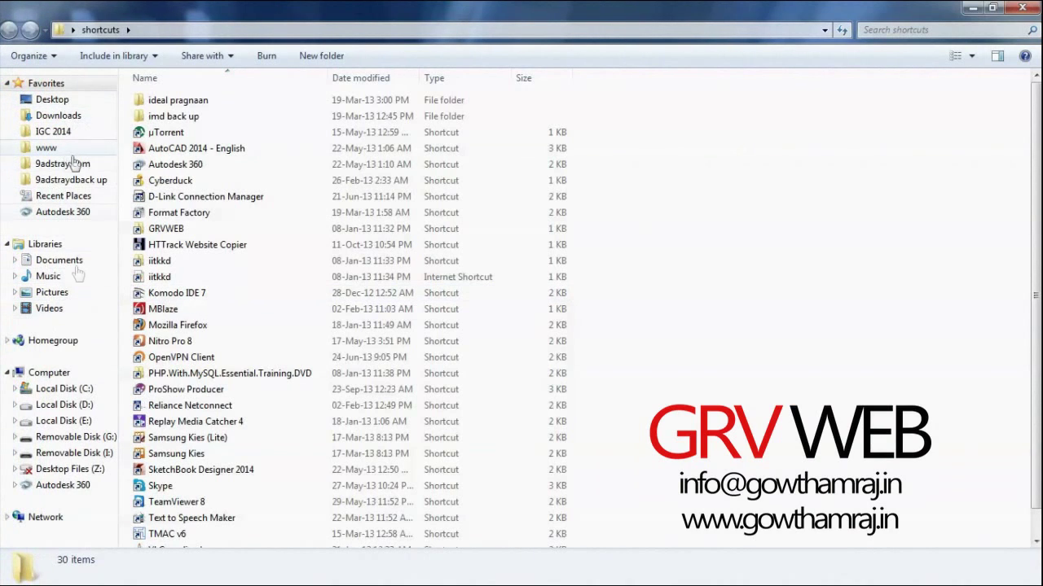
{"action": "right_click", "coordinate": [62, 376]}
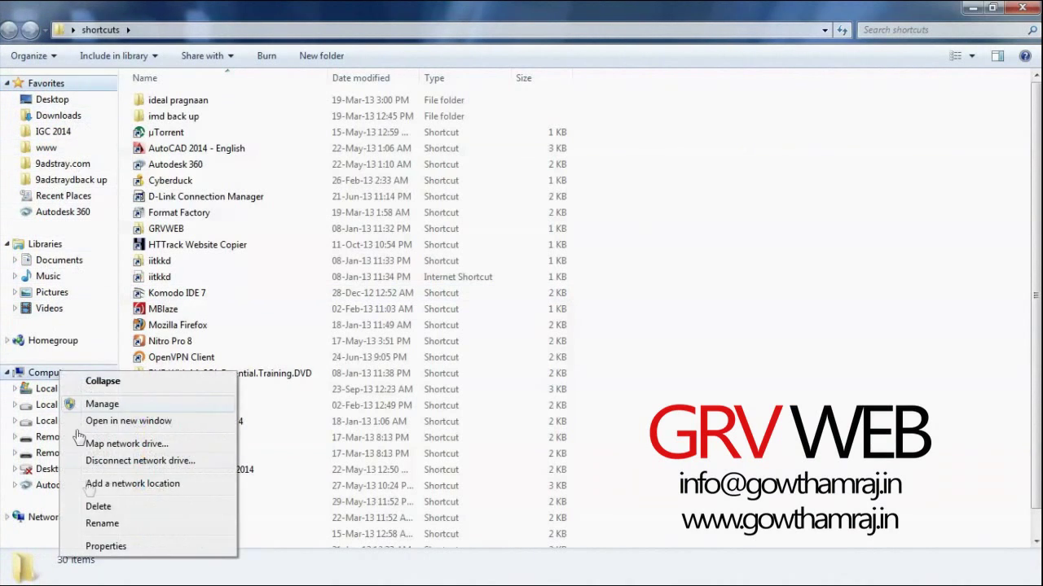
{"action": "left_click", "coordinate": [106, 545]}
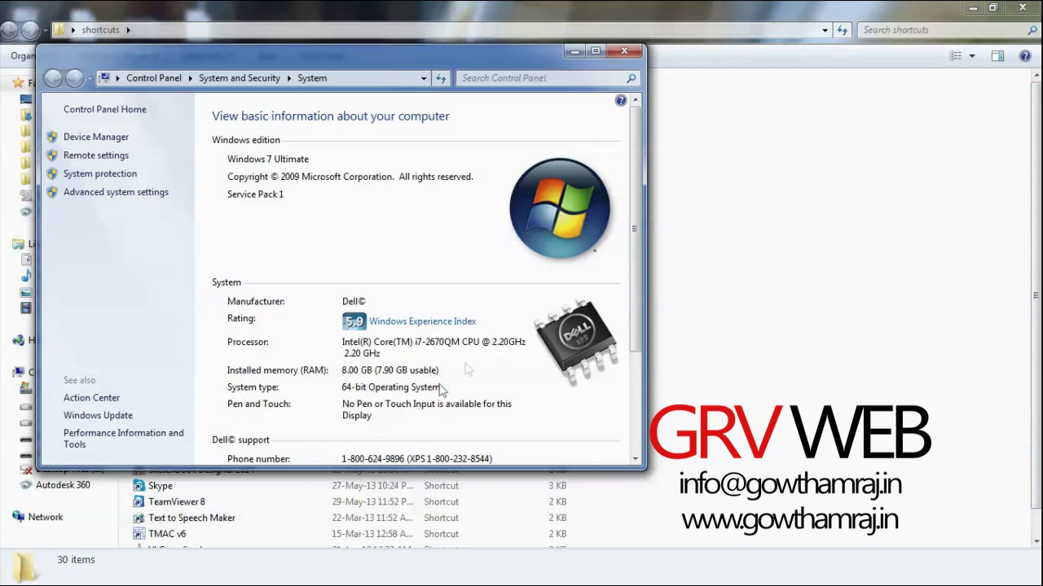
{"action": "left_click", "coordinate": [623, 52]}
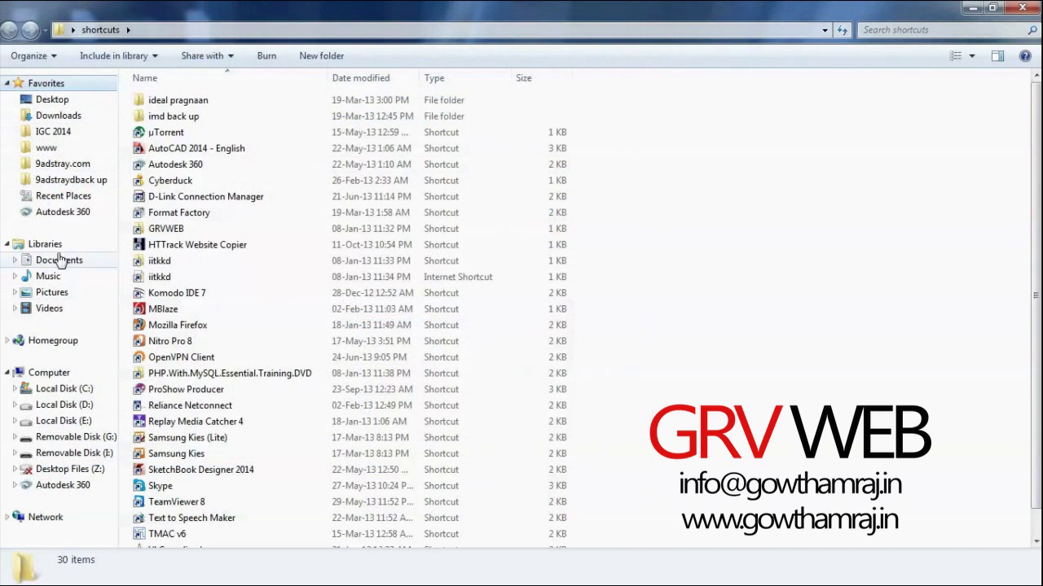
Step: Browse Local Disk (D:) > Bentley Staad Pro v8i and open the IEG_02.00.08.00_en folder
{"action": "left_click", "coordinate": [74, 404]}
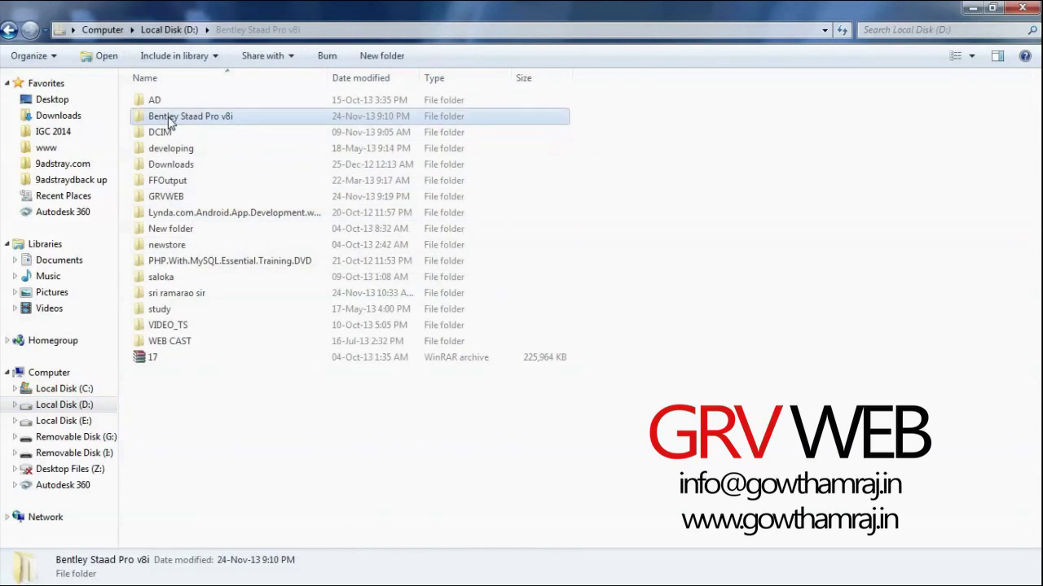
{"action": "double_click", "coordinate": [172, 118]}
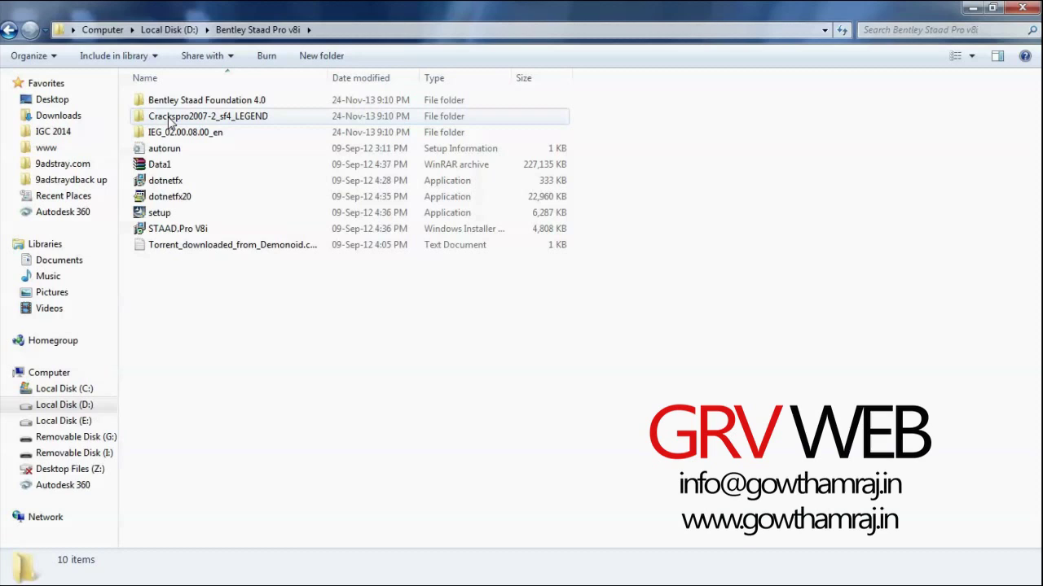
{"action": "left_click", "coordinate": [169, 120]}
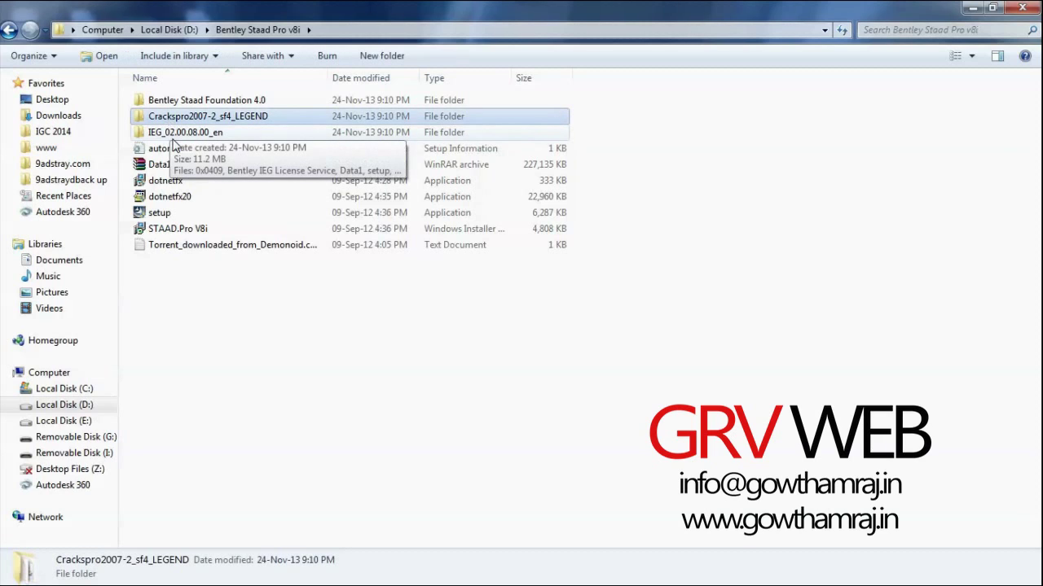
{"action": "left_click", "coordinate": [175, 135]}
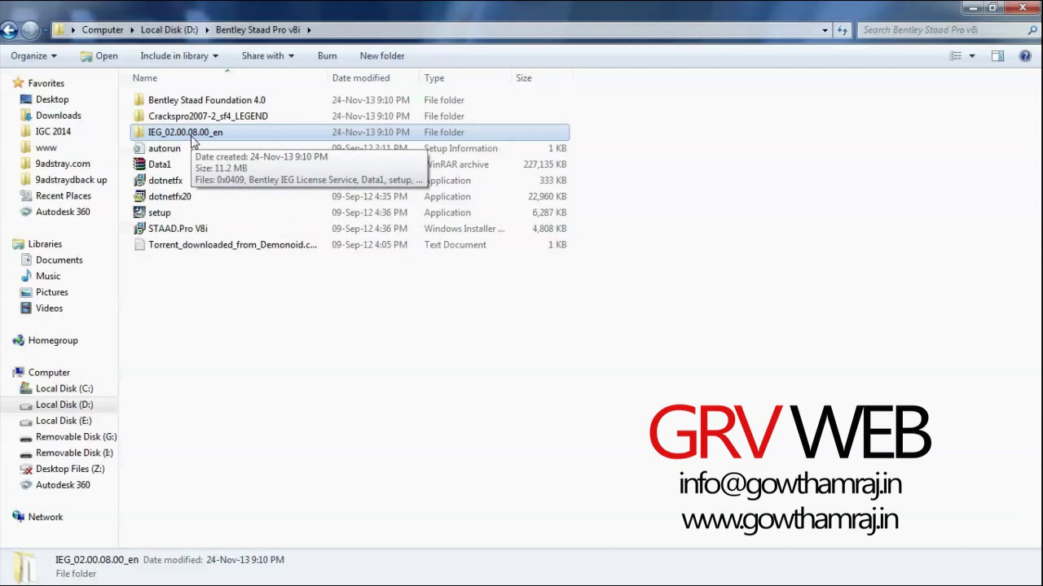
{"action": "double_click", "coordinate": [193, 134]}
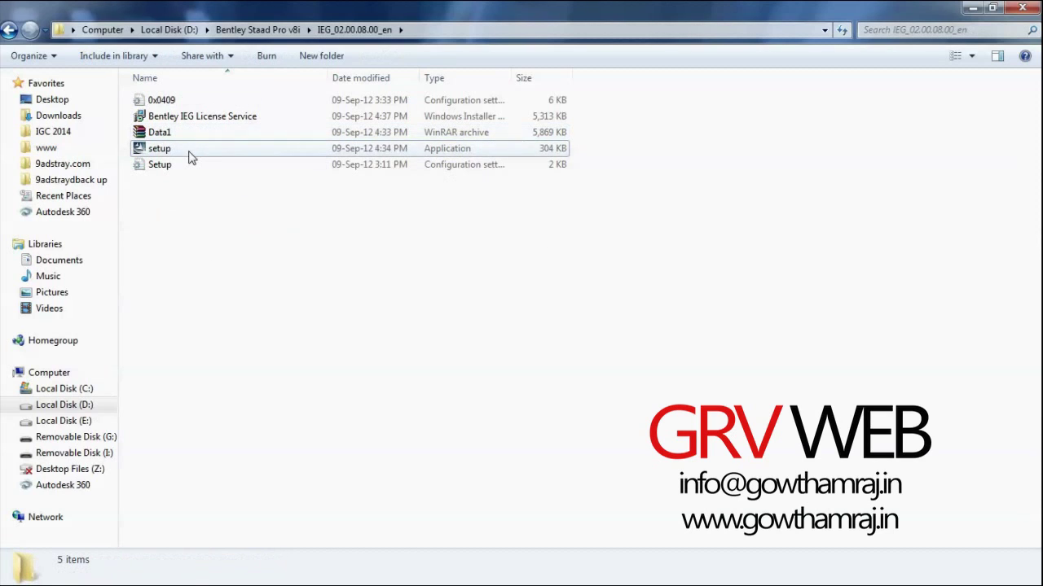
Step: Run setup from IEG_02.00.08.00_en and install the Bentley IEG License Service to completion
{"action": "double_click", "coordinate": [190, 155]}
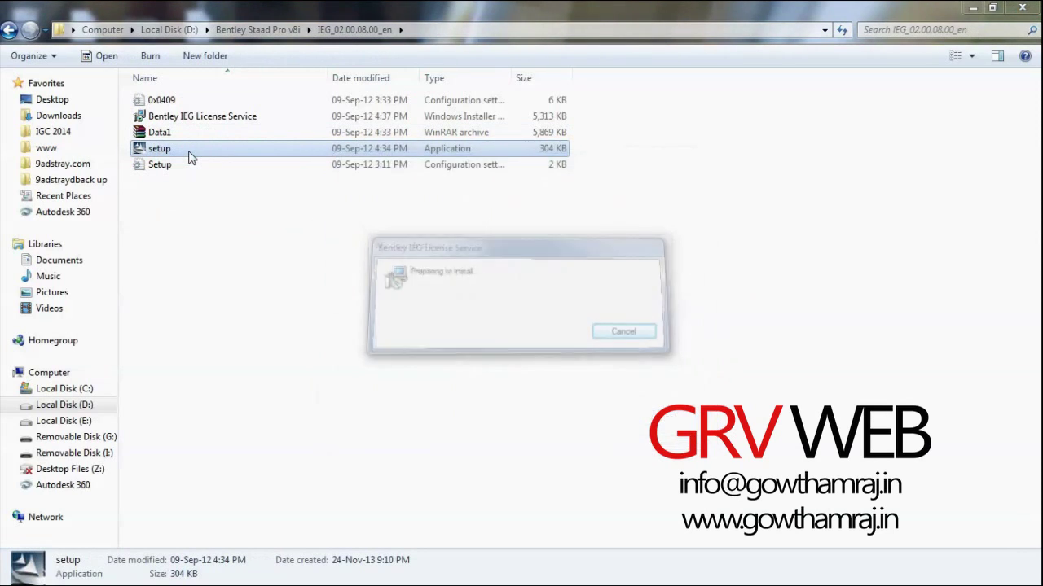
{"action": "left_click", "coordinate": [576, 426]}
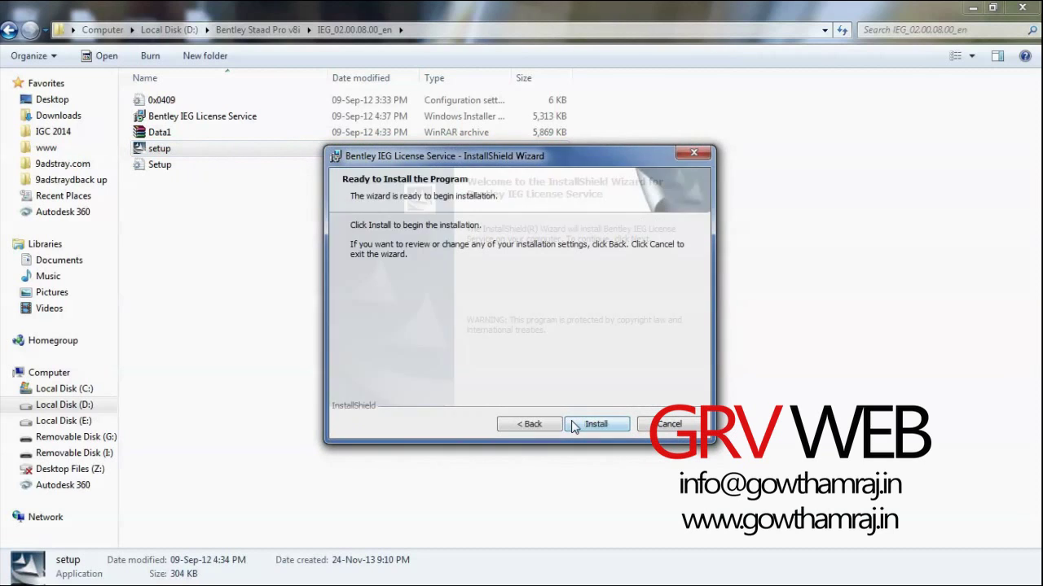
{"action": "left_click", "coordinate": [575, 425]}
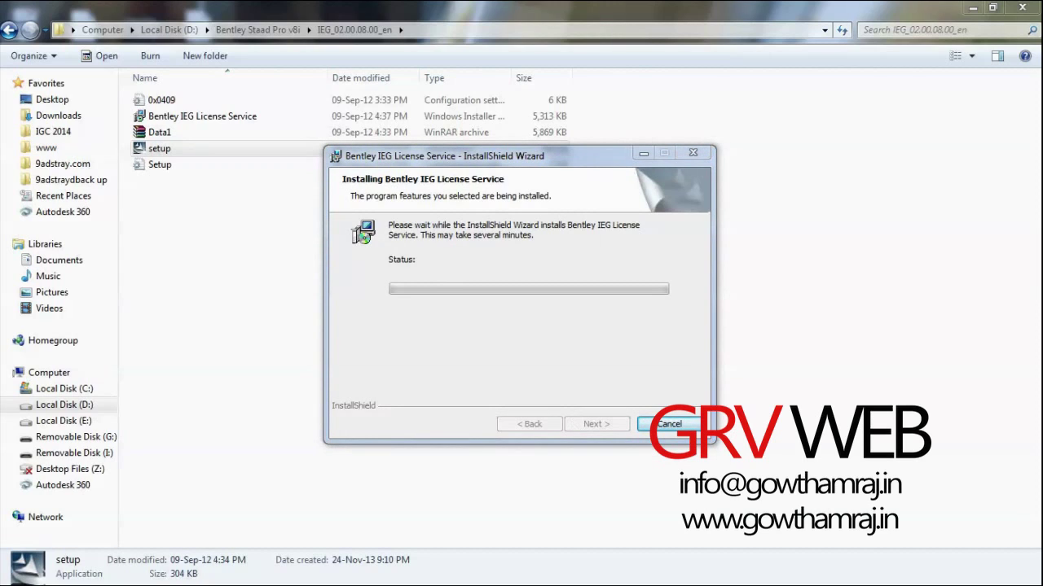
{"action": "left_click", "coordinate": [594, 333]}
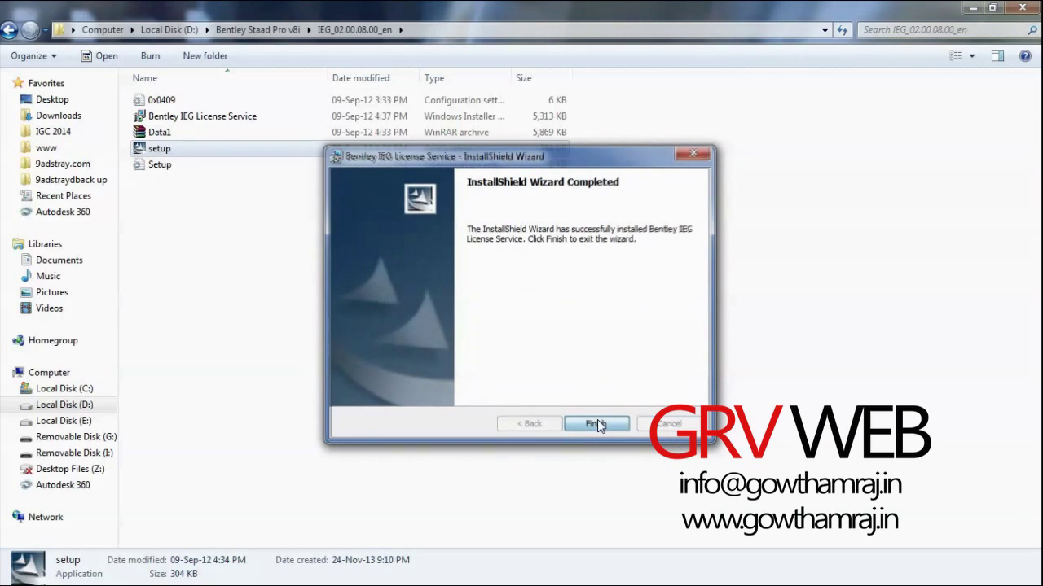
{"action": "left_click", "coordinate": [597, 425]}
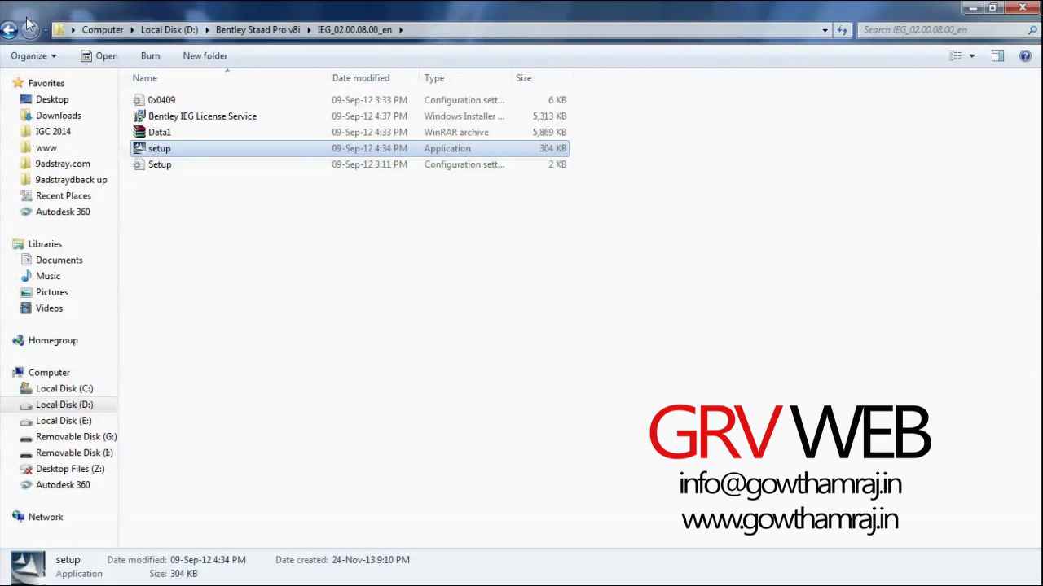
{"action": "left_click", "coordinate": [228, 256]}
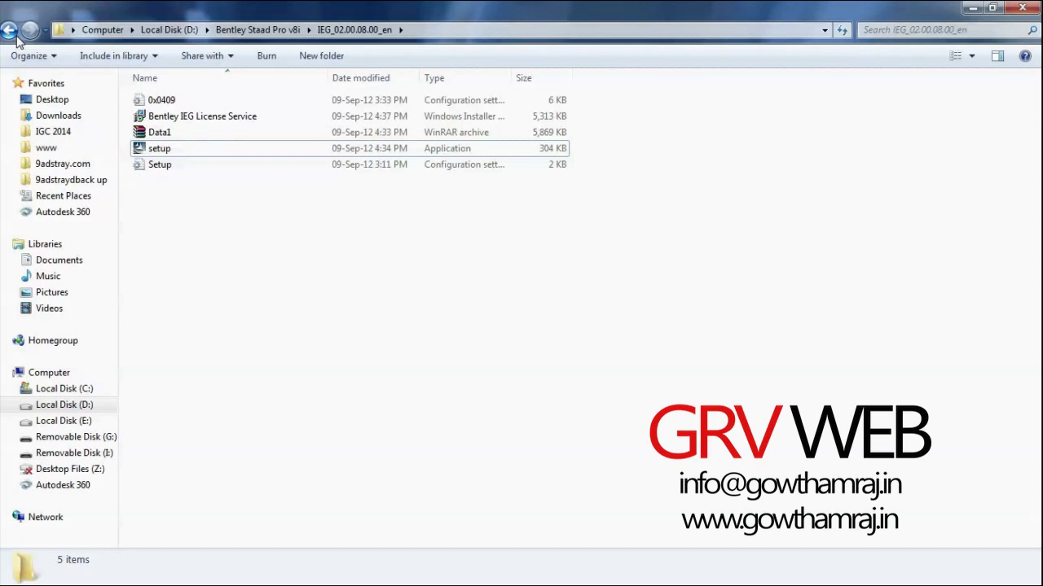
Step: Go back to Bentley Staad Pro v8i and run its setup as administrator
{"action": "left_click", "coordinate": [13, 33]}
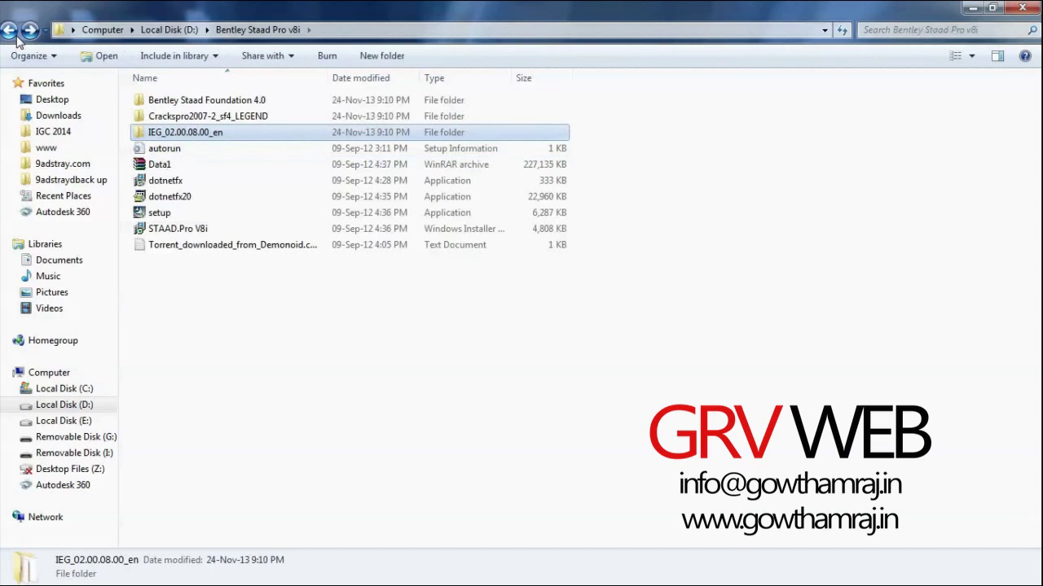
{"action": "right_click", "coordinate": [195, 213]}
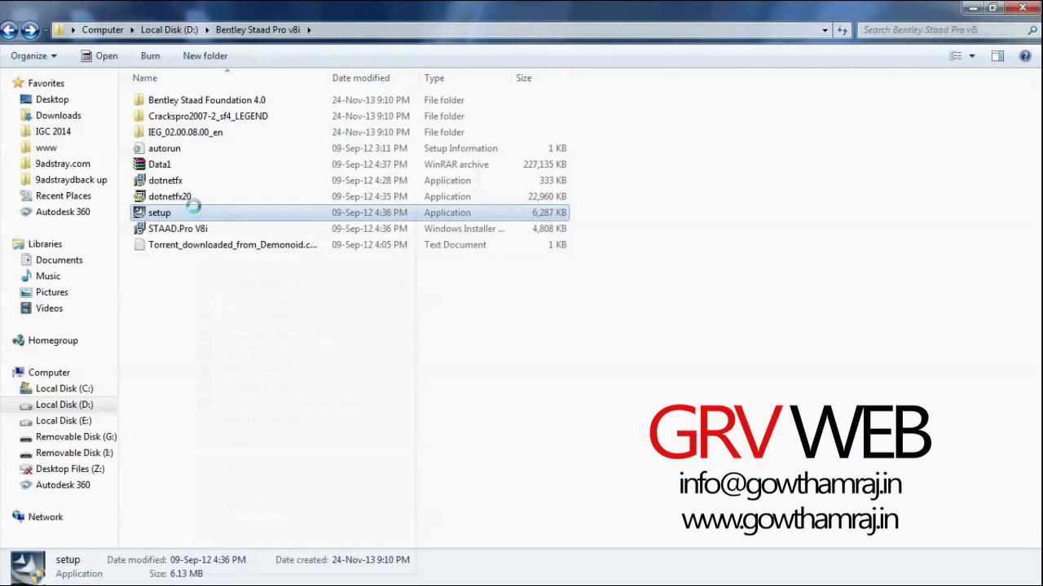
{"action": "left_click", "coordinate": [232, 252]}
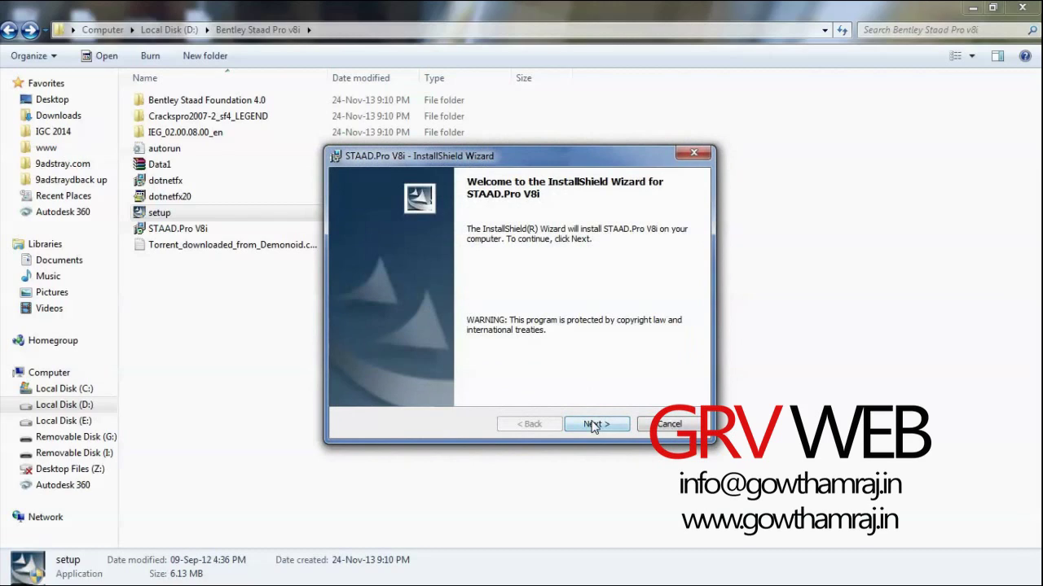
Step: Accept the STAAD.Pro V8i license agreement terms and continue
{"action": "left_click", "coordinate": [593, 426]}
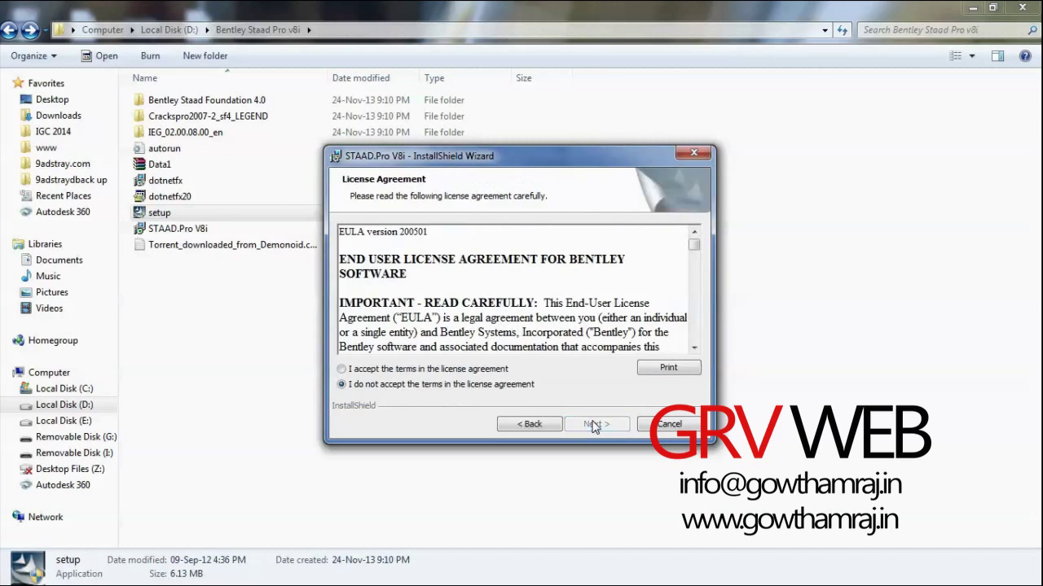
{"action": "left_click", "coordinate": [476, 368]}
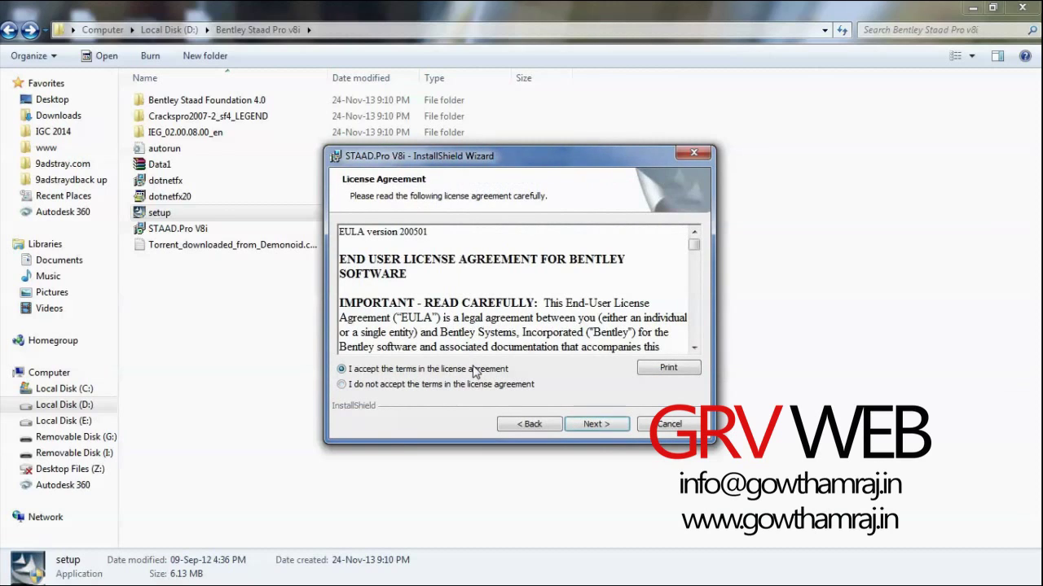
{"action": "left_click", "coordinate": [595, 426]}
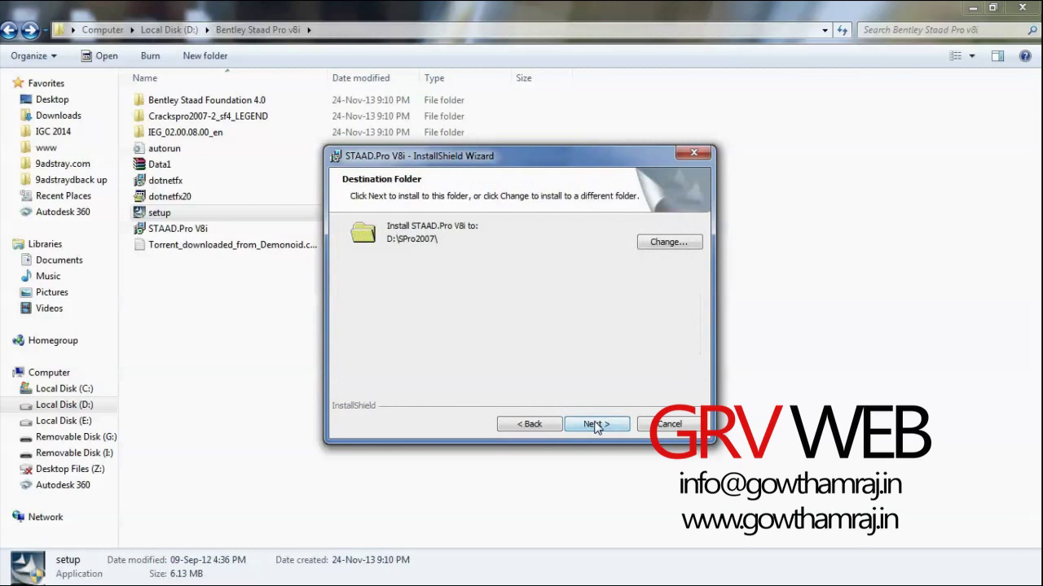
Step: Create a 'staad pro' folder in C:\Program Files (x86) and set it as the destination
{"action": "left_click", "coordinate": [668, 243]}
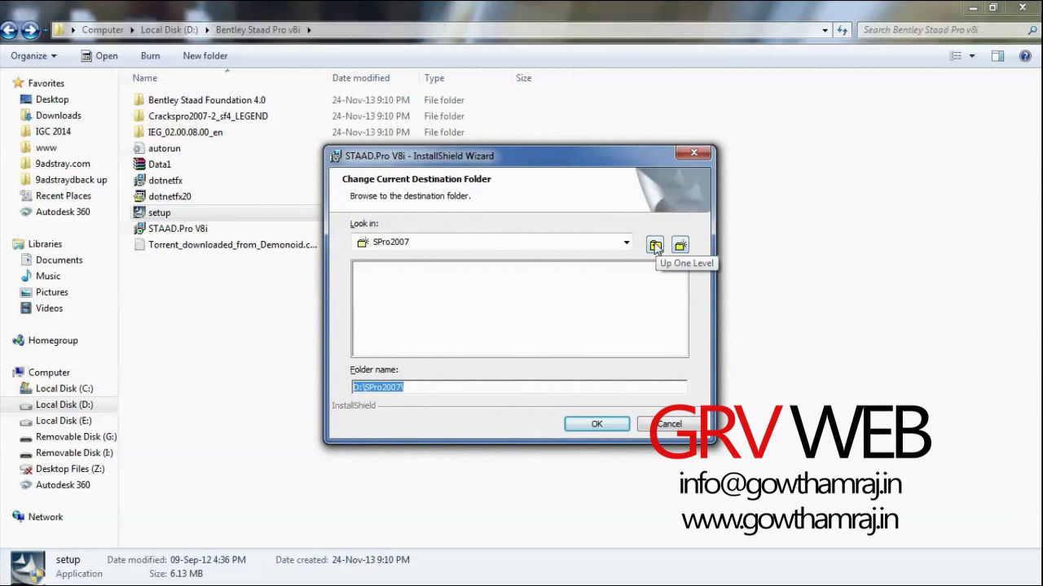
{"action": "left_click", "coordinate": [655, 245]}
{"action": "left_click", "coordinate": [625, 242]}
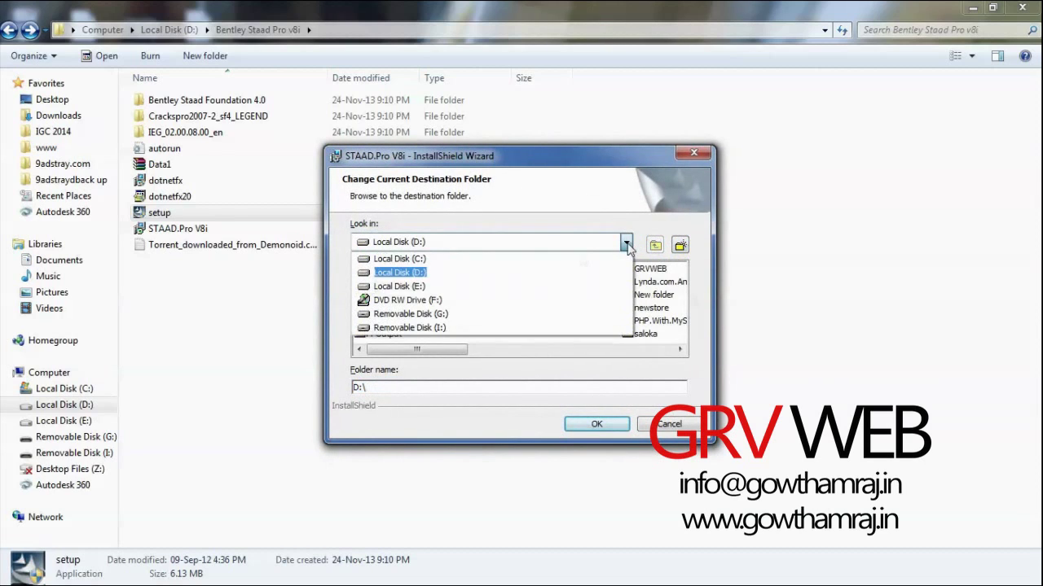
{"action": "left_click", "coordinate": [480, 259]}
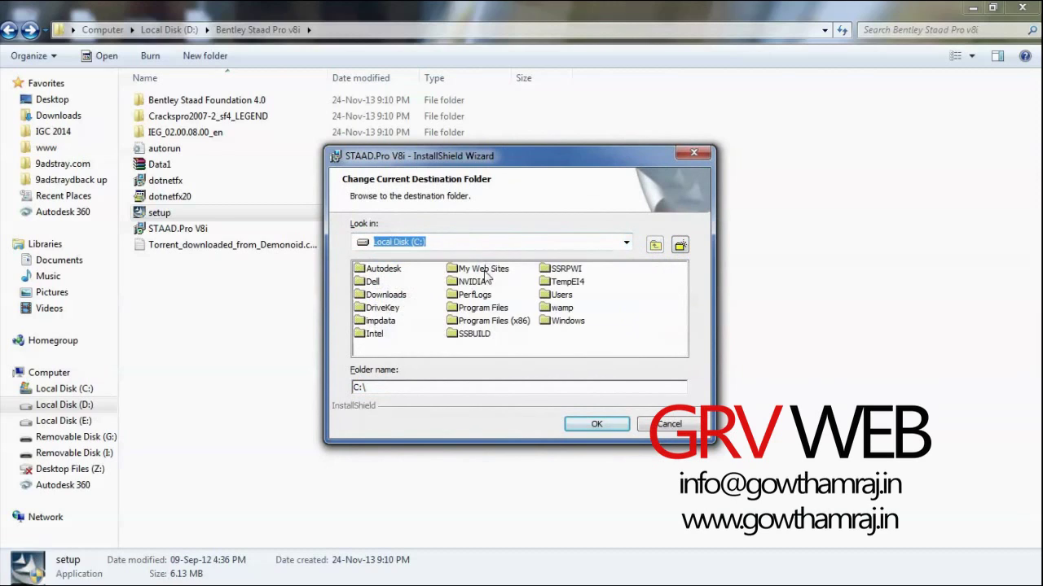
{"action": "double_click", "coordinate": [481, 324]}
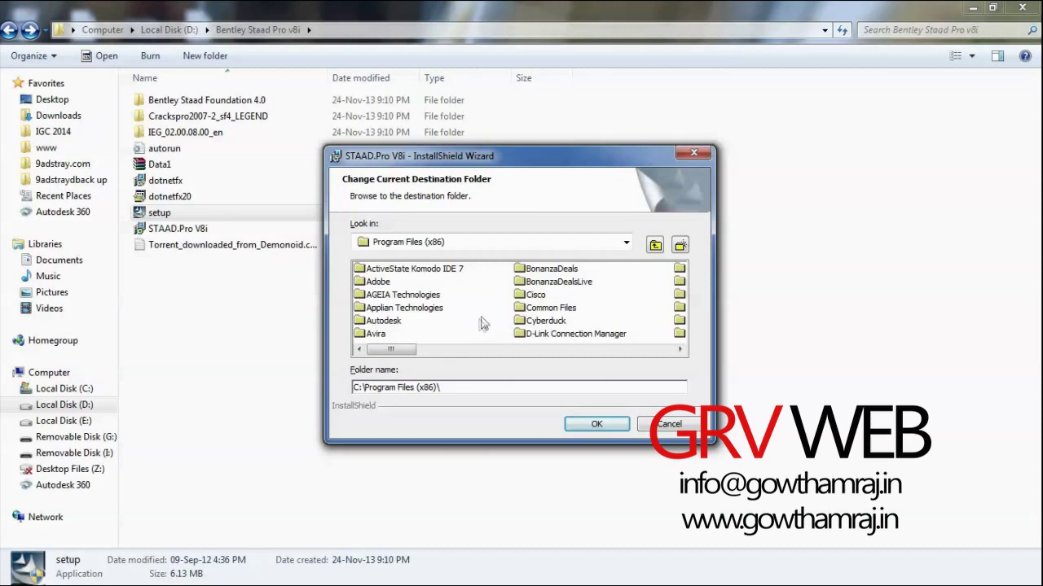
{"action": "left_click", "coordinate": [679, 245]}
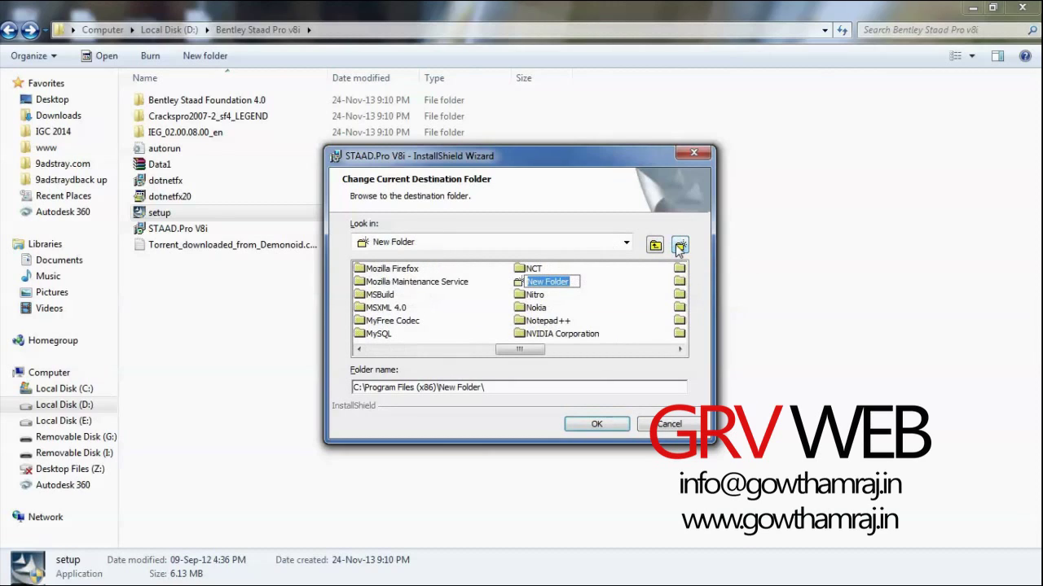
{"action": "type", "text": "sta"}
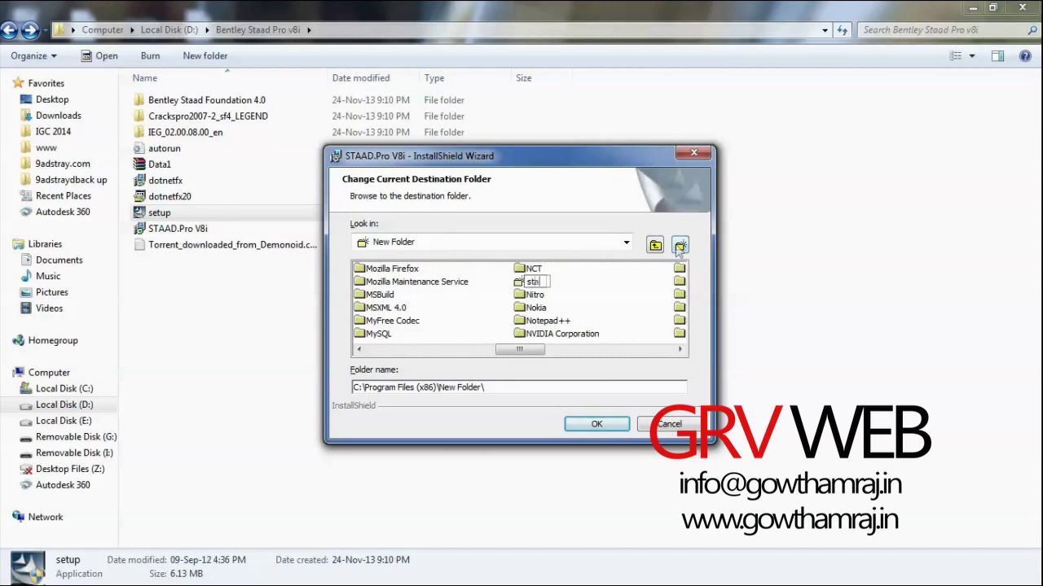
{"action": "type", "text": "ad pro"}
{"action": "left_click", "coordinate": [603, 424]}
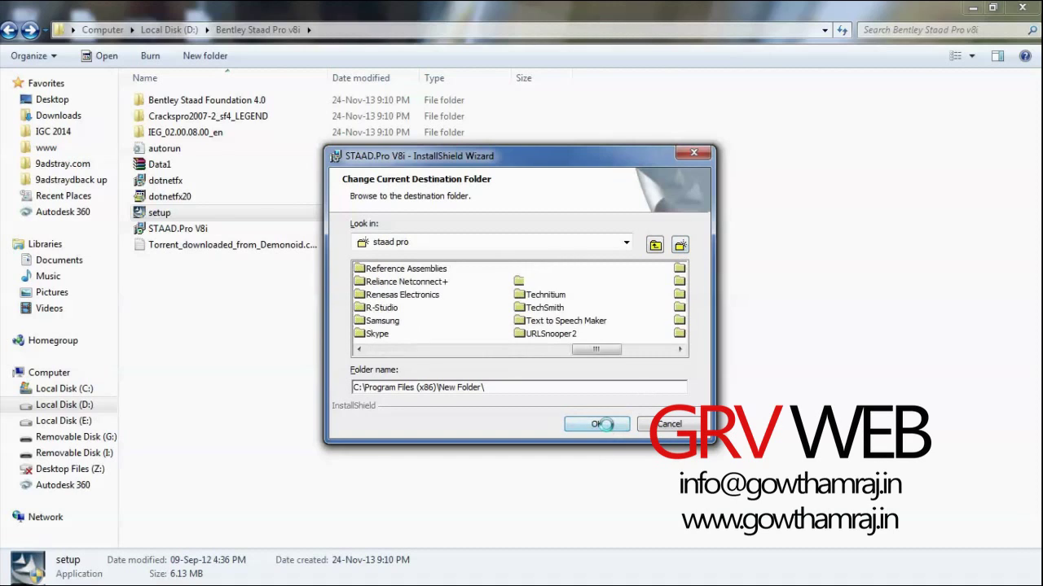
{"action": "left_click", "coordinate": [607, 427]}
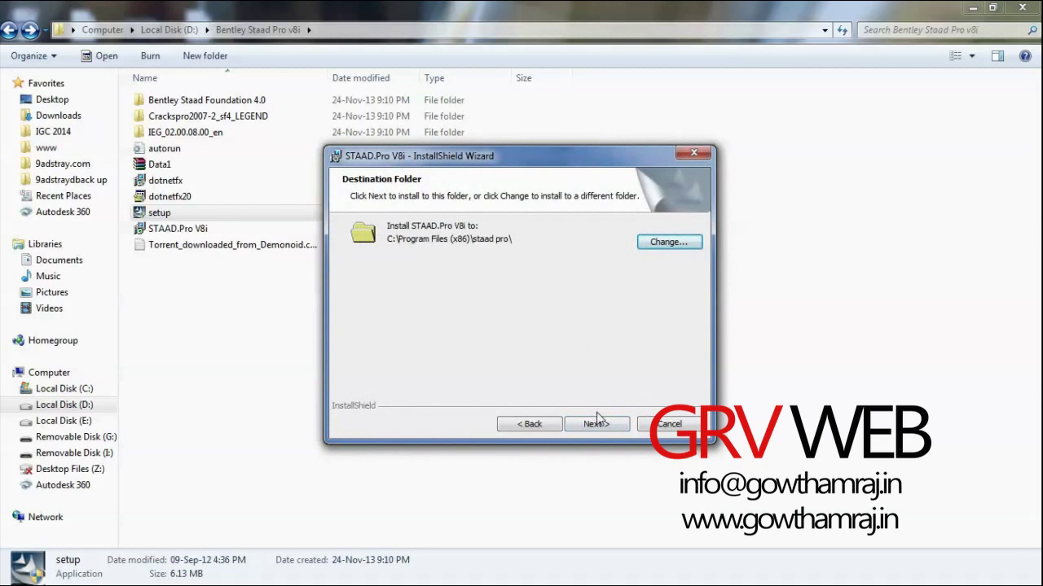
Step: Keep default server, customer and imperial unit settings, then install STAAD.Pro V8i
{"action": "left_click", "coordinate": [598, 425]}
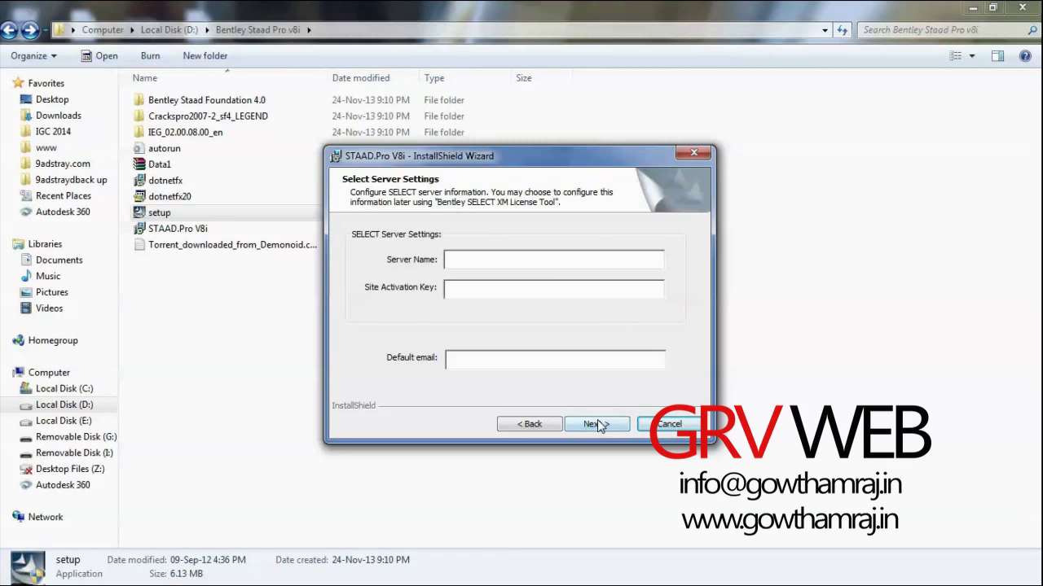
{"action": "left_click", "coordinate": [593, 424]}
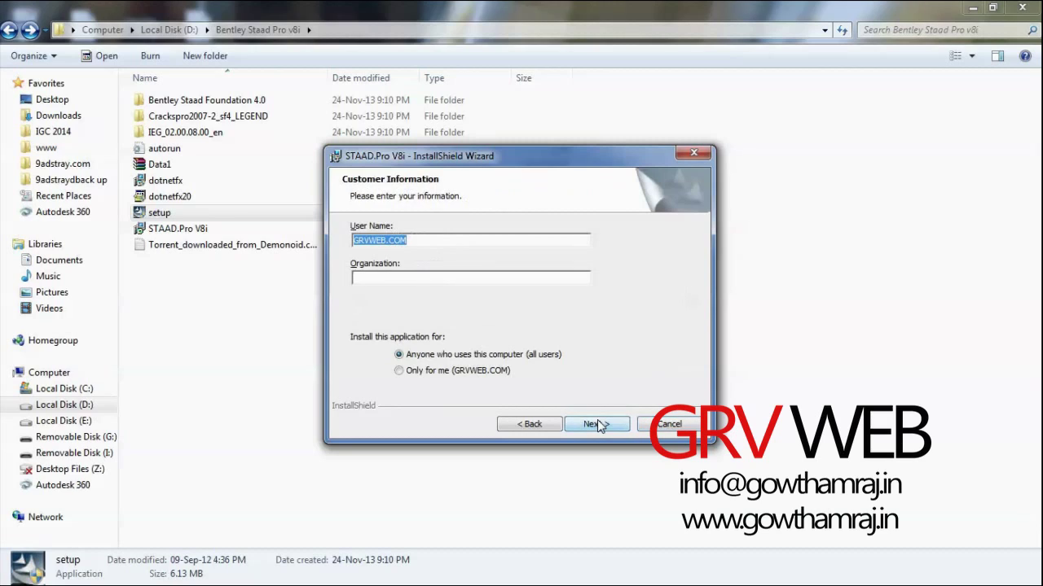
{"action": "left_click", "coordinate": [599, 424]}
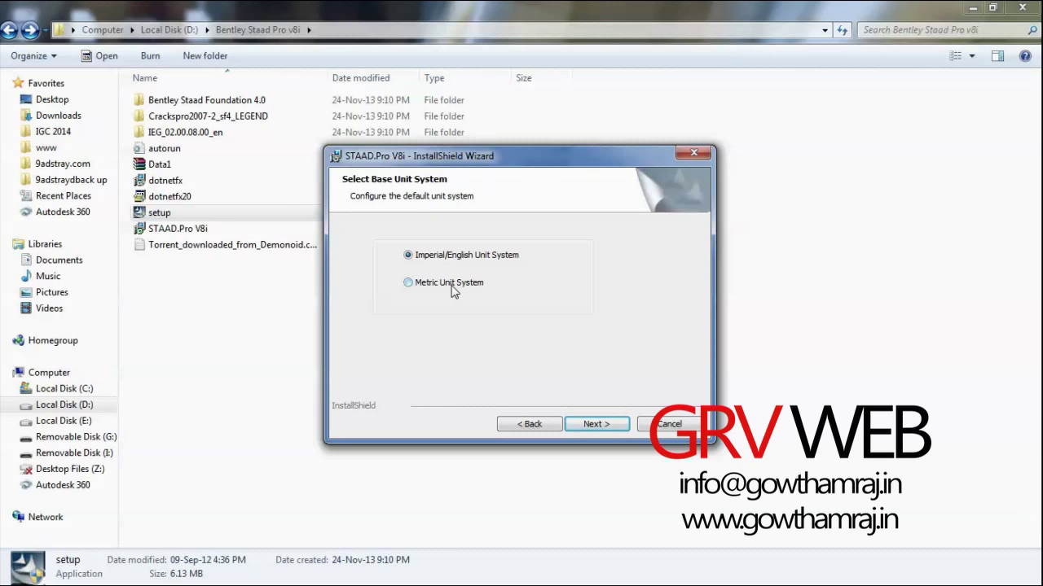
{"action": "left_click", "coordinate": [599, 423]}
{"action": "left_click", "coordinate": [597, 424]}
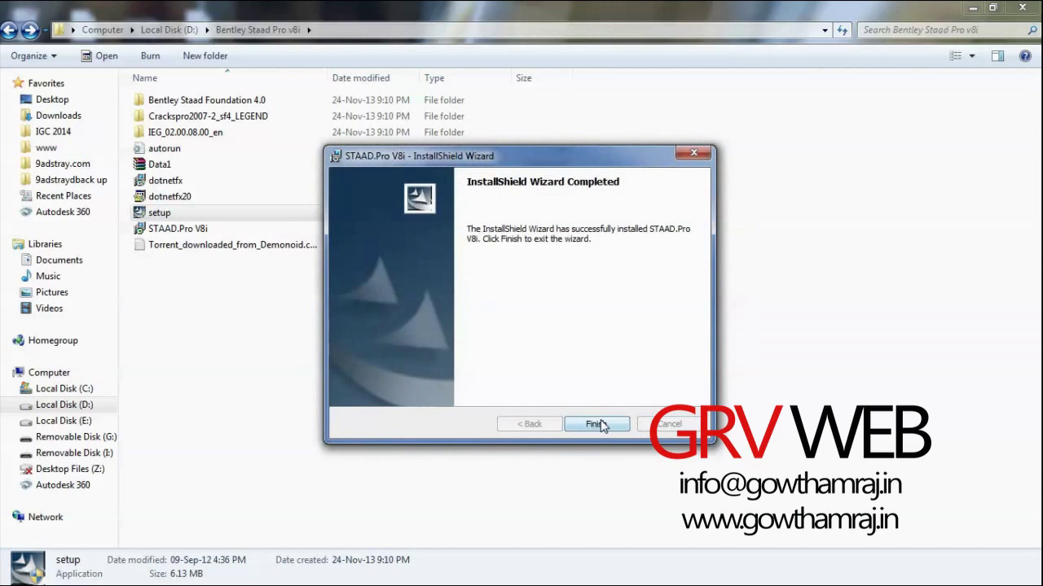
Step: Finish the installer and copy Bentley.liclib.dll from the Crackspro2007-2_sf4_LEGEND folder
{"action": "left_click", "coordinate": [597, 425]}
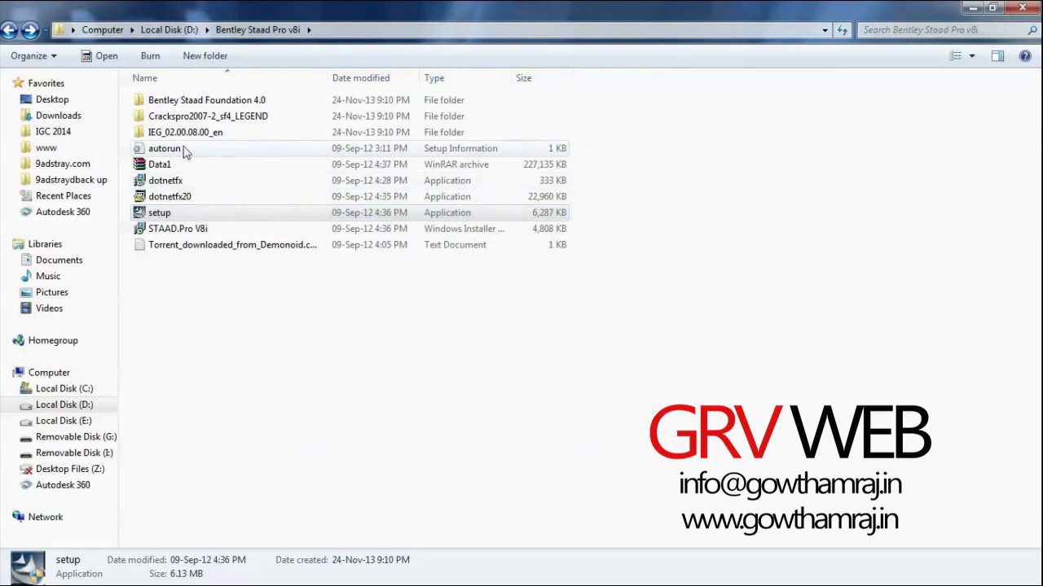
{"action": "double_click", "coordinate": [202, 120]}
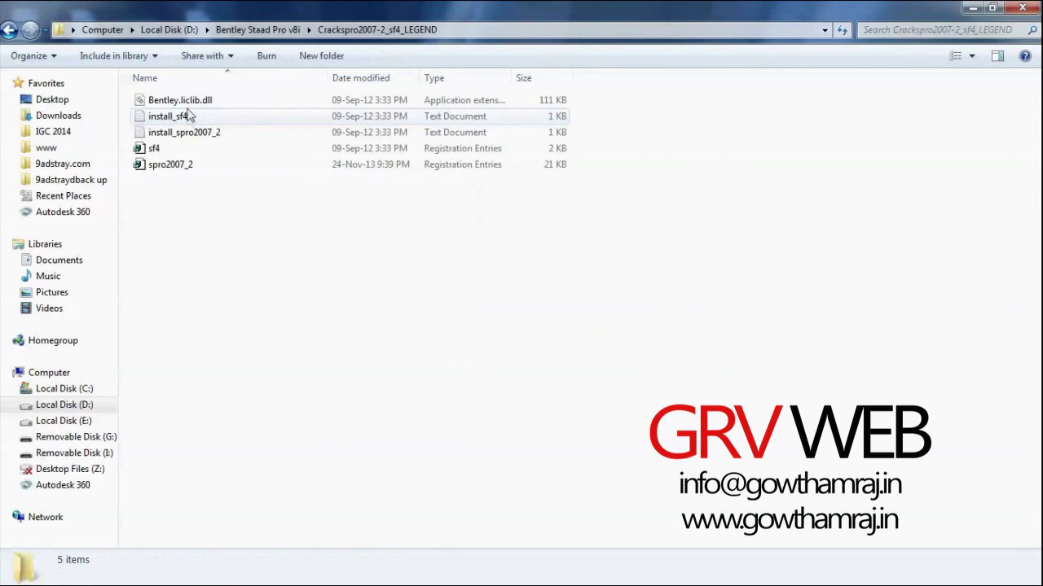
{"action": "right_click", "coordinate": [191, 103]}
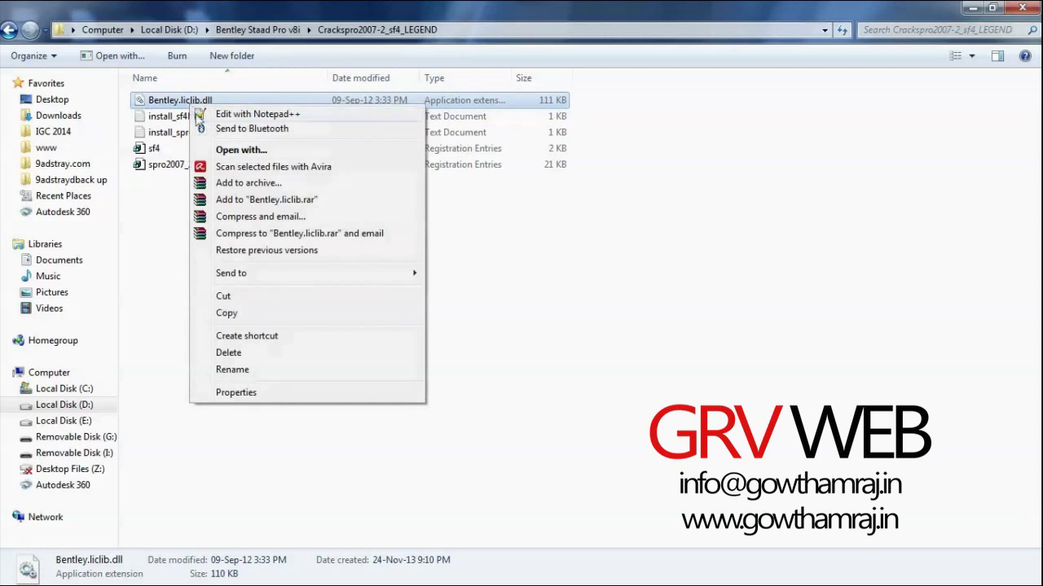
{"action": "left_click", "coordinate": [228, 312]}
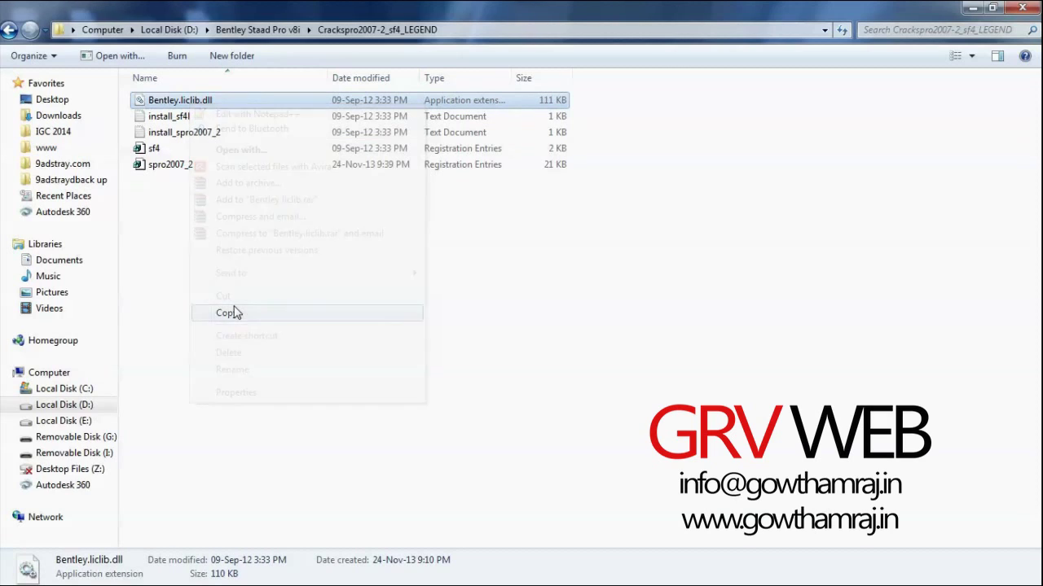
Step: Paste Bentley.liclib.dll into C:\Program Files (x86)\Common Files\Bentley Shared\IEG\IEGLCS, replacing the existing file
{"action": "right_click", "coordinate": [84, 402]}
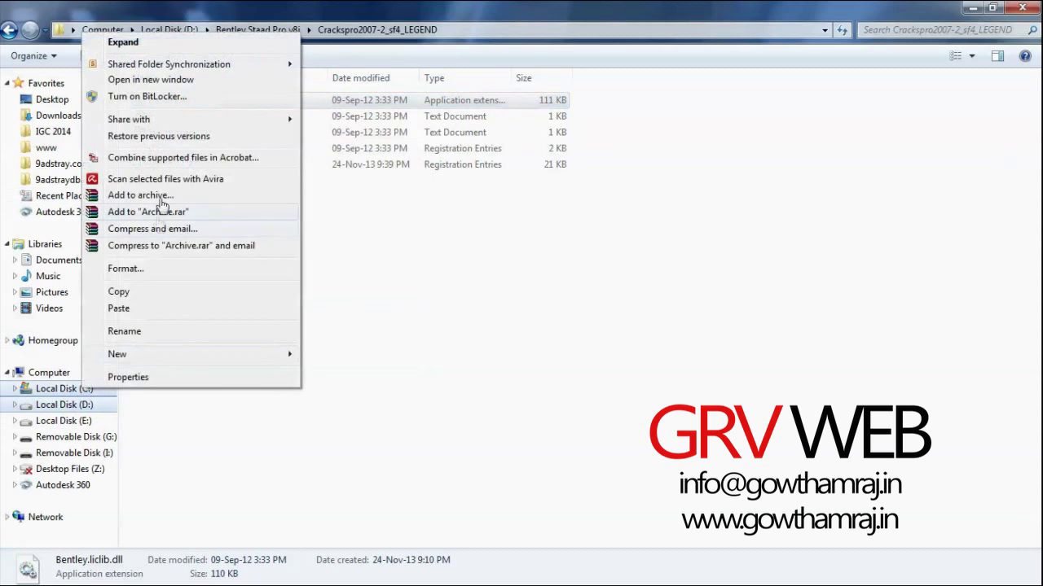
{"action": "left_click", "coordinate": [206, 81]}
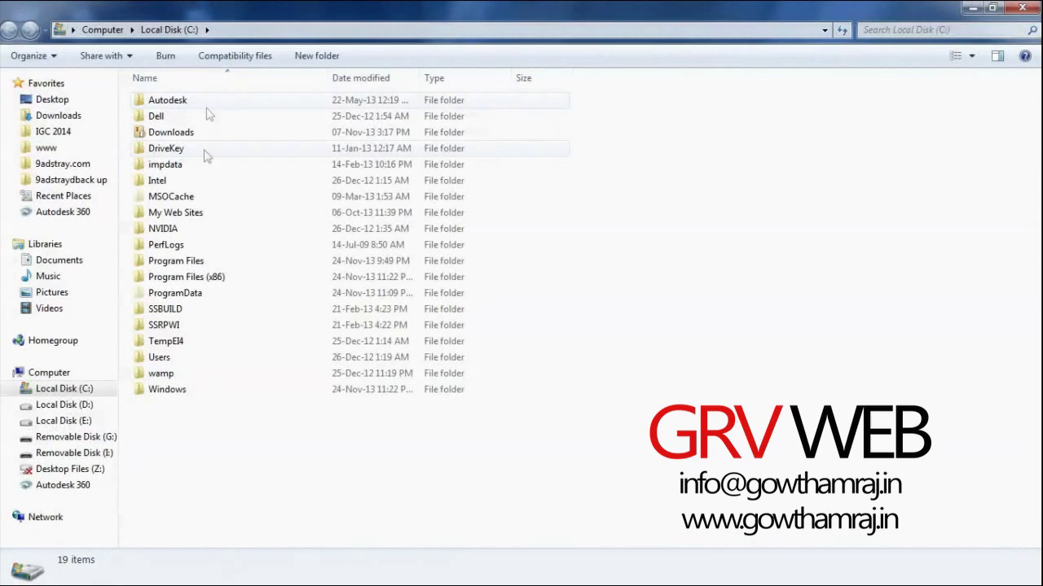
{"action": "double_click", "coordinate": [198, 275]}
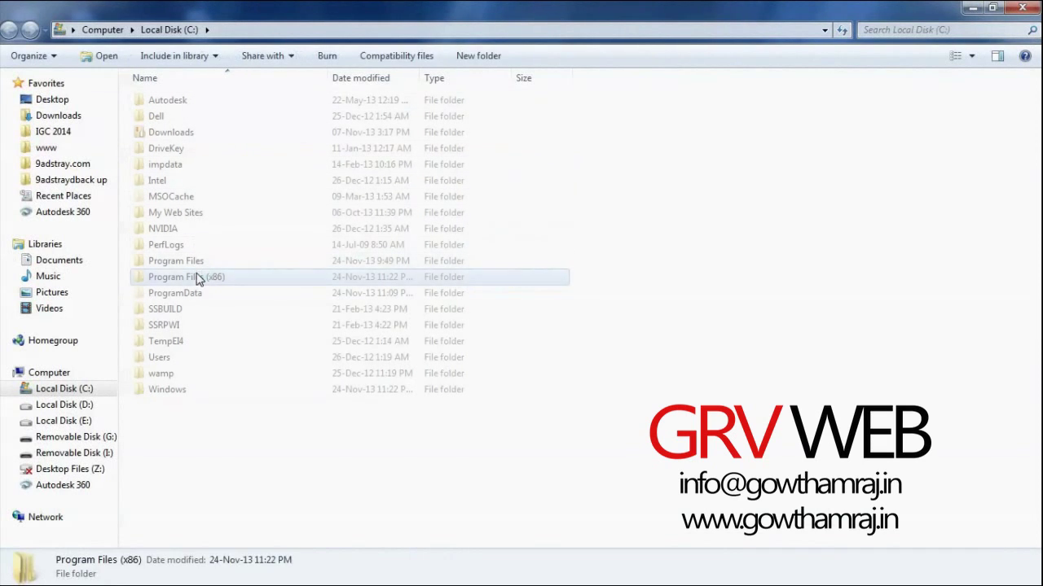
{"action": "double_click", "coordinate": [198, 244]}
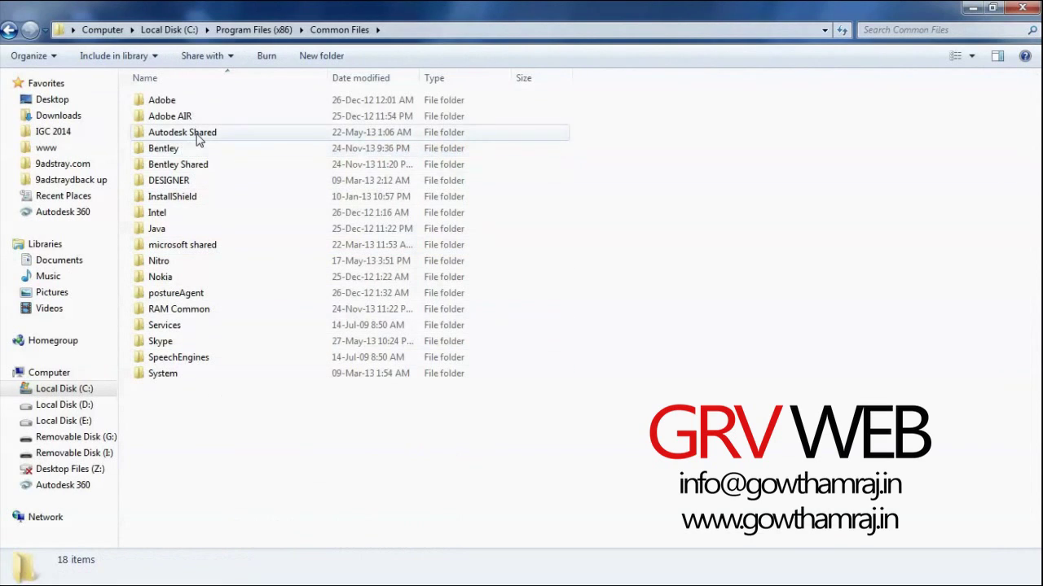
{"action": "double_click", "coordinate": [195, 166]}
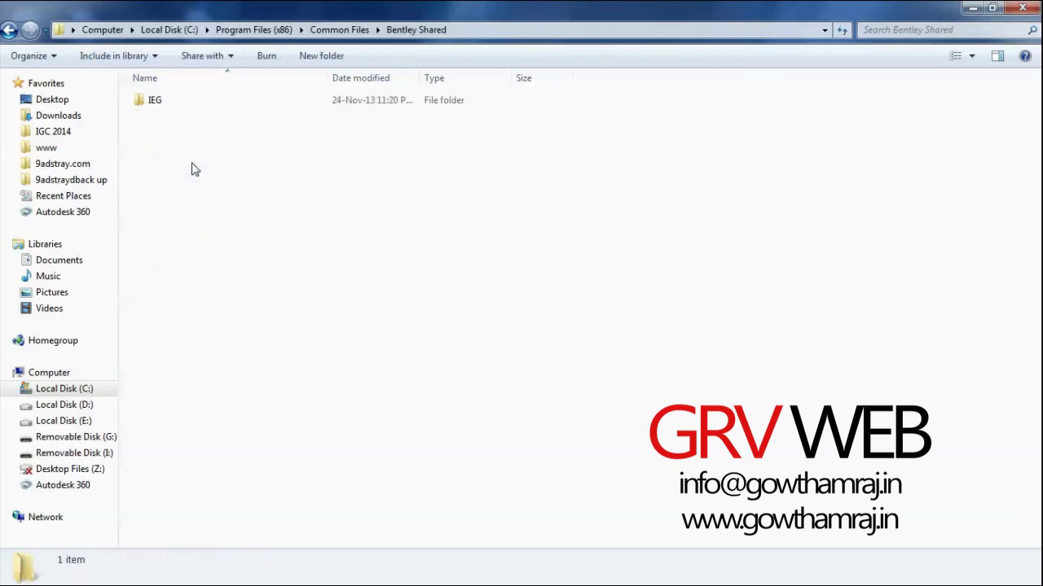
{"action": "double_click", "coordinate": [156, 101]}
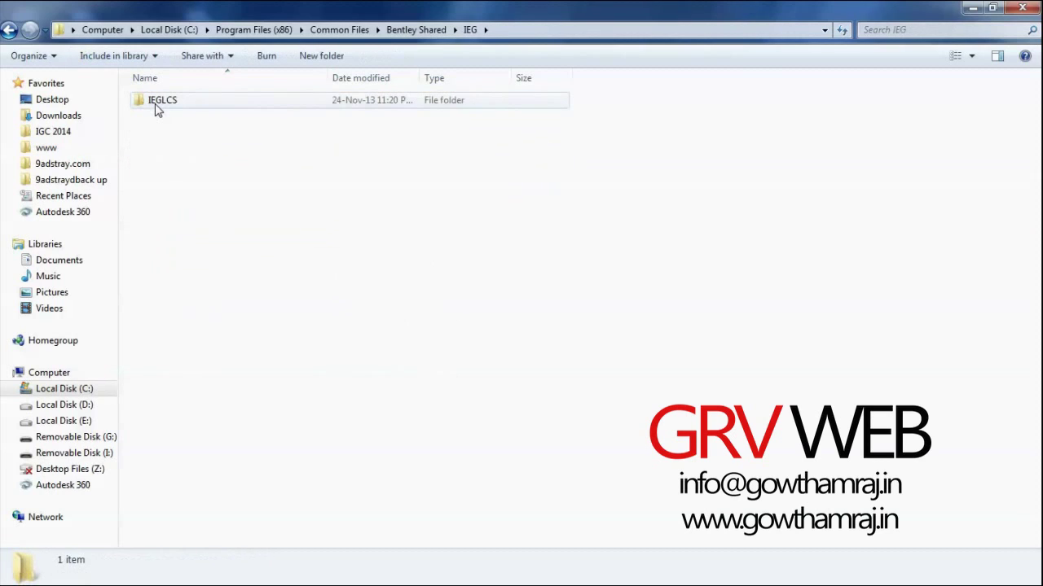
{"action": "double_click", "coordinate": [156, 101]}
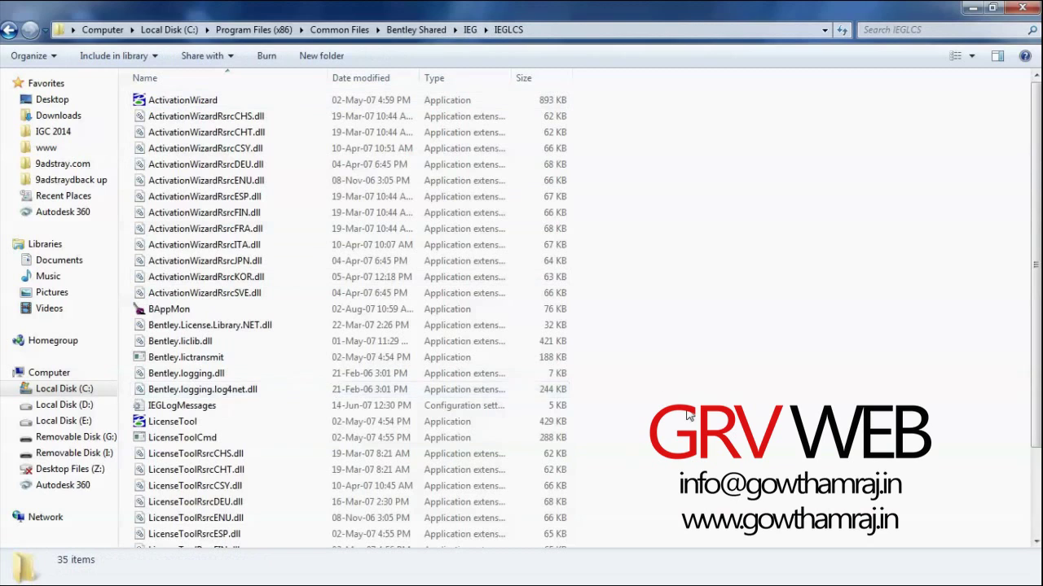
{"action": "key", "text": "ctrl+v"}
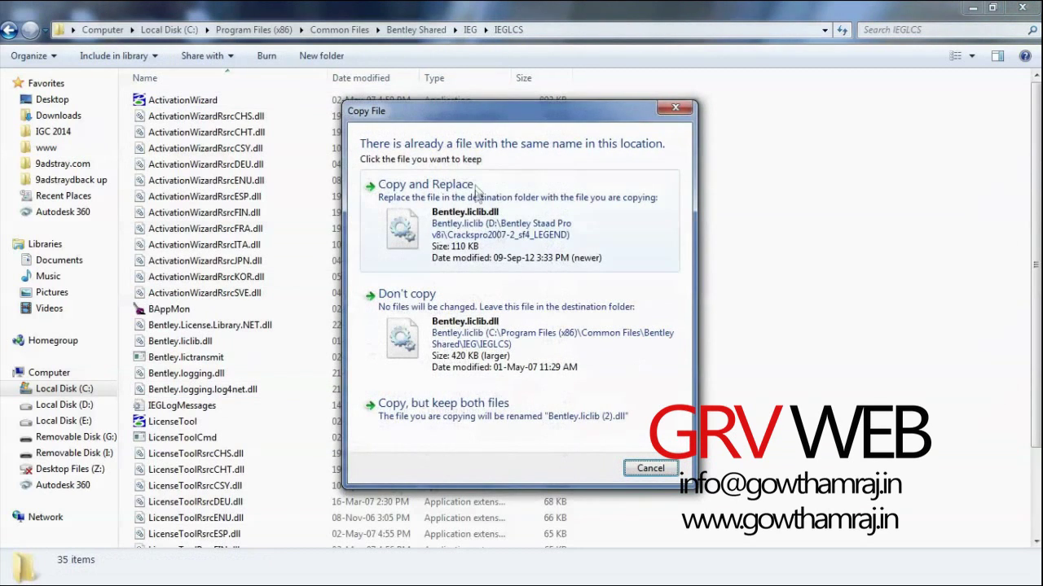
{"action": "left_click", "coordinate": [475, 185]}
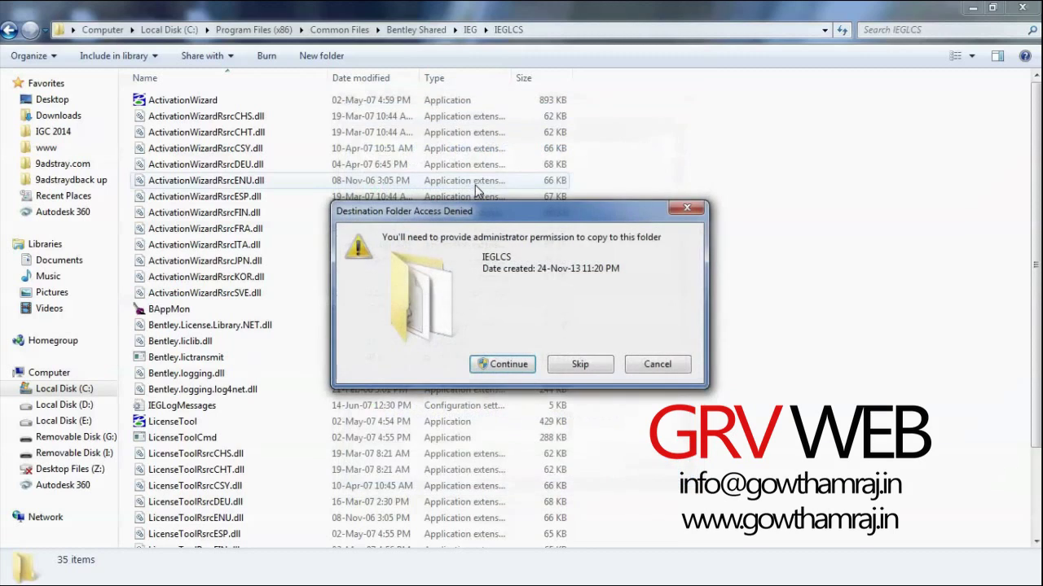
{"action": "left_click", "coordinate": [511, 371]}
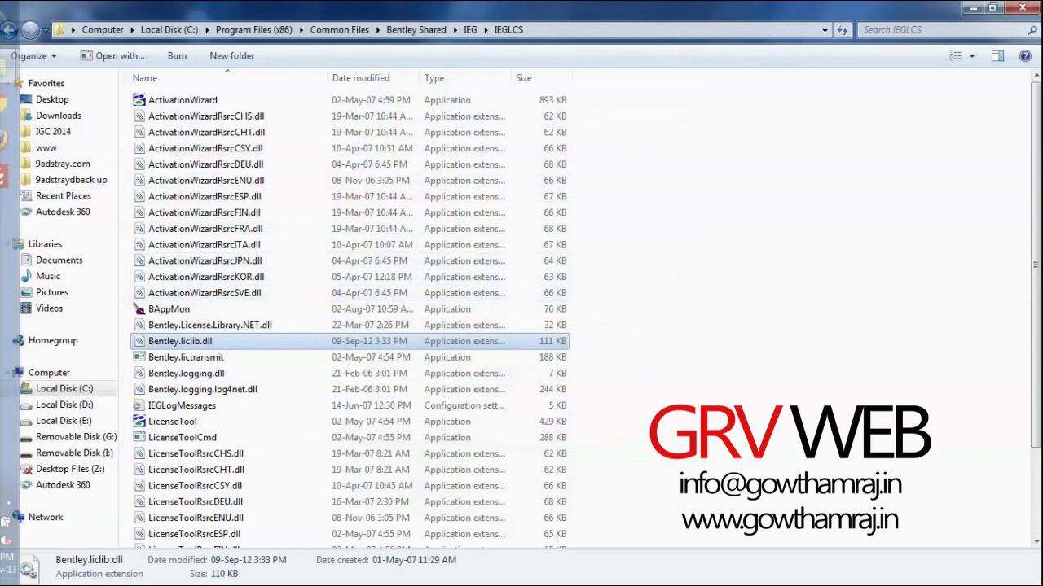
{"action": "mouse_move", "coordinate": [12, 72]}
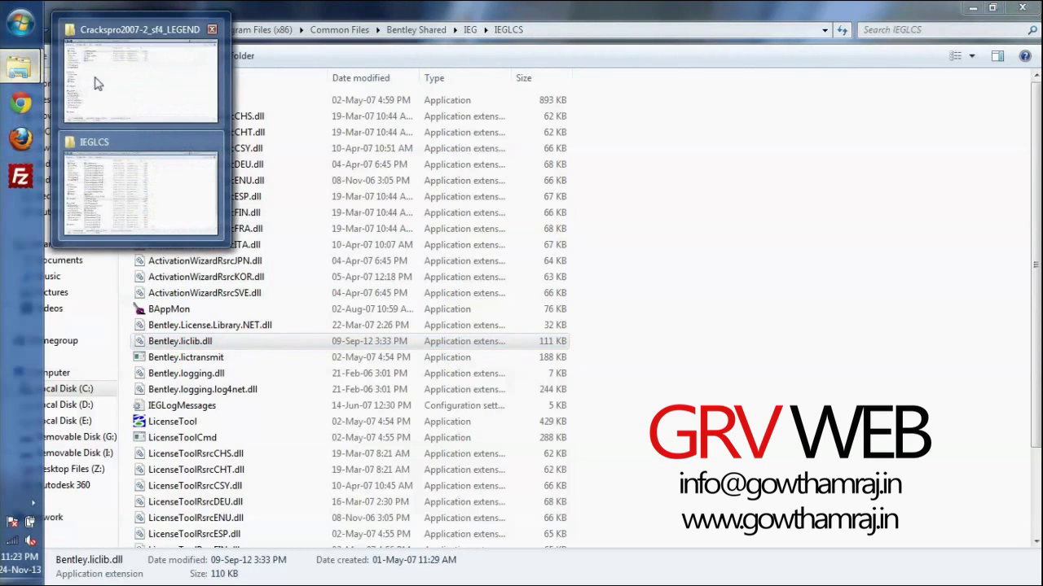
Step: Open the spro2007_2 registry file in Notepad for editing
{"action": "left_click", "coordinate": [98, 84]}
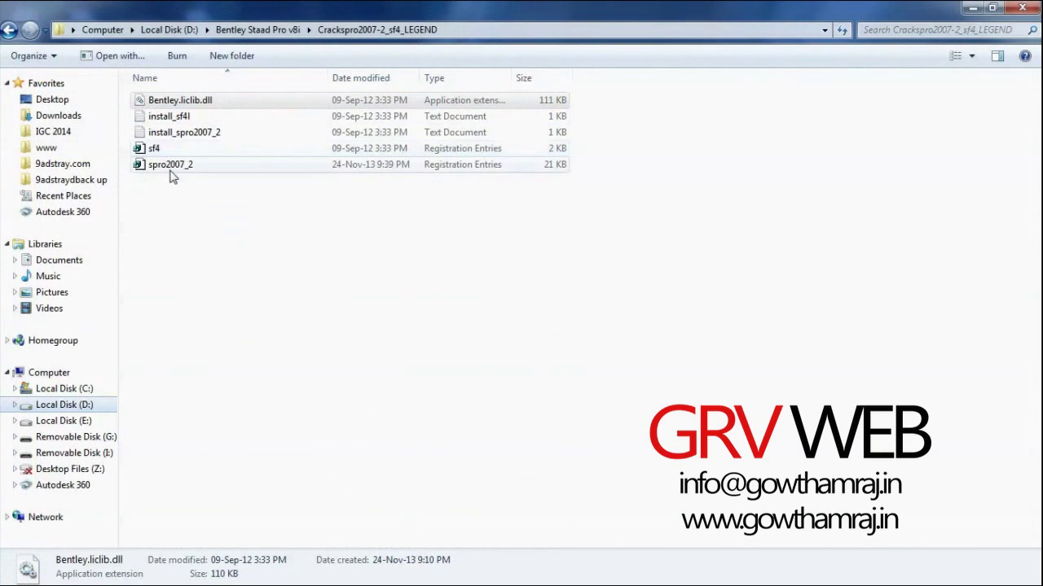
{"action": "left_click", "coordinate": [170, 168]}
{"action": "right_click", "coordinate": [172, 178]}
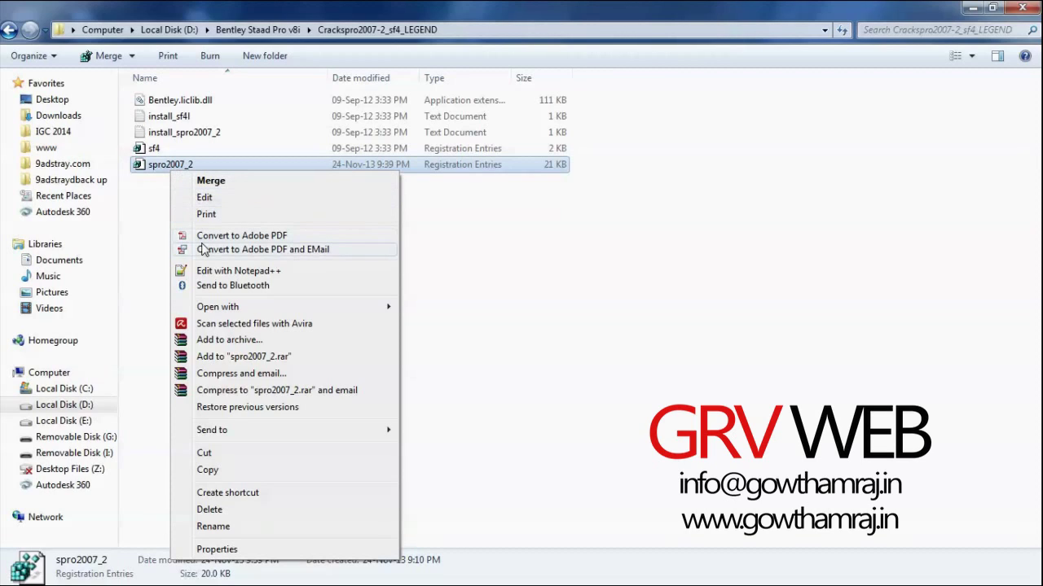
{"action": "mouse_move", "coordinate": [219, 306]}
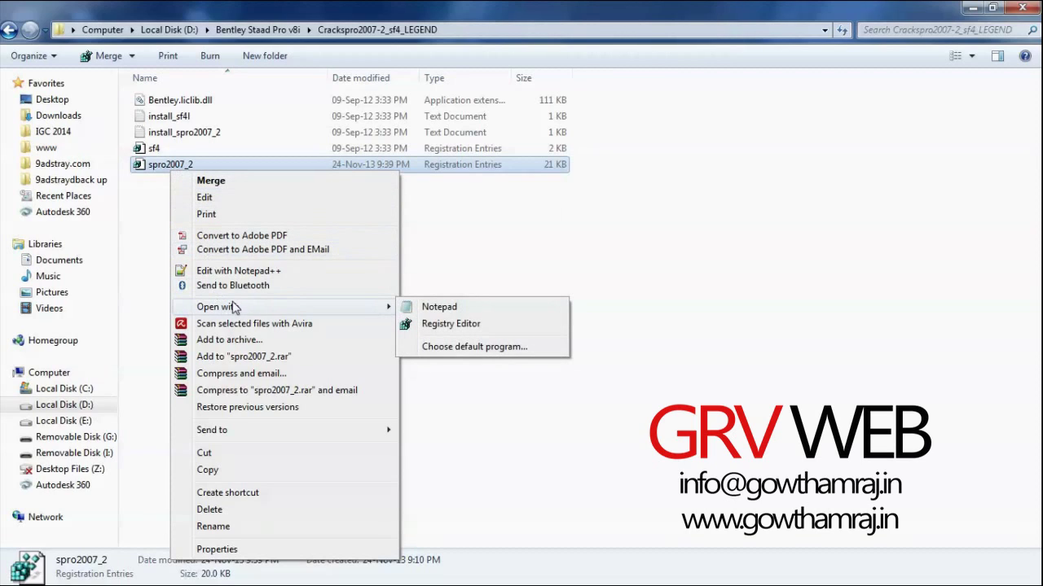
{"action": "left_click", "coordinate": [269, 199]}
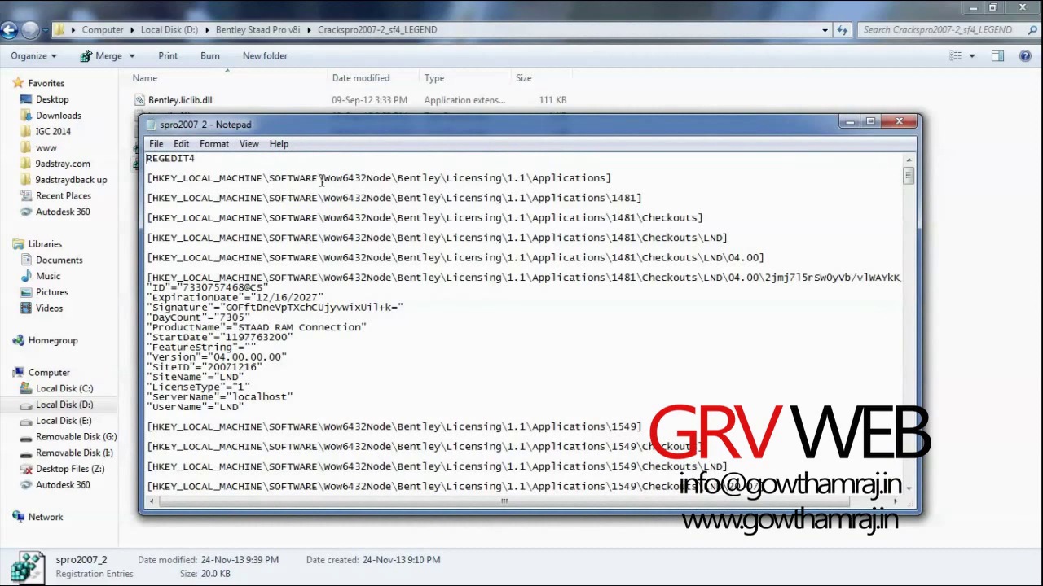
Step: Select the first key path up to Wow6432Node in spro2007_2
{"action": "left_click_drag", "start_coordinate": [321, 181], "coordinate": [393, 180]}
{"action": "left_click", "coordinate": [393, 181]}
{"action": "left_click", "coordinate": [324, 179]}
{"action": "mouse_move", "coordinate": [909, 185]}
{"action": "left_mouse_down"}
{"action": "mouse_move", "coordinate": [911, 272]}
{"action": "mouse_move", "coordinate": [909, 173]}
{"action": "left_mouse_up"}
{"action": "left_click_drag", "start_coordinate": [324, 184], "coordinate": [376, 181]}
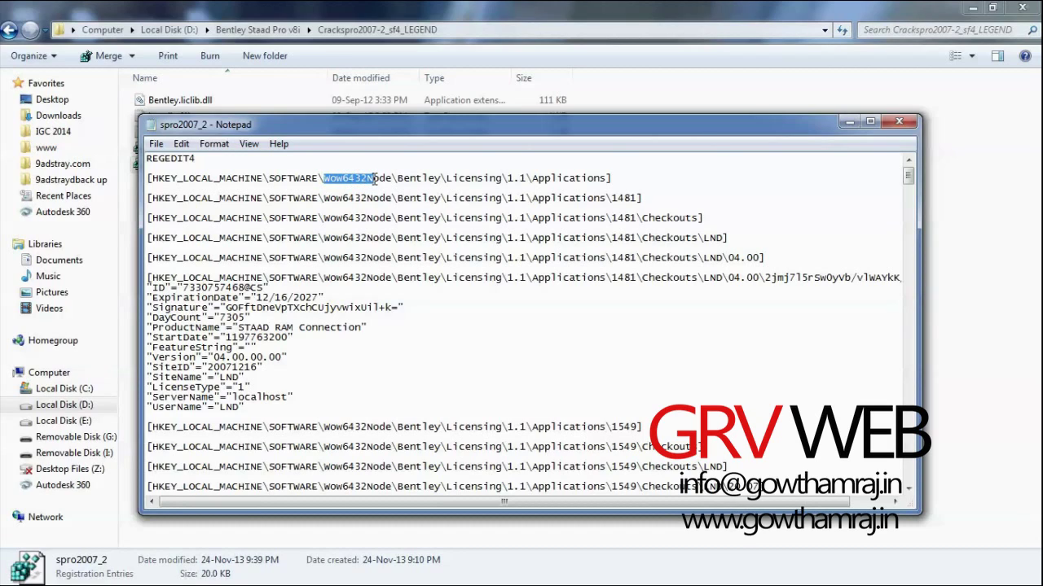
{"action": "left_click", "coordinate": [326, 179]}
{"action": "left_click_drag", "start_coordinate": [336, 179], "coordinate": [394, 180]}
{"action": "left_click", "coordinate": [393, 179]}
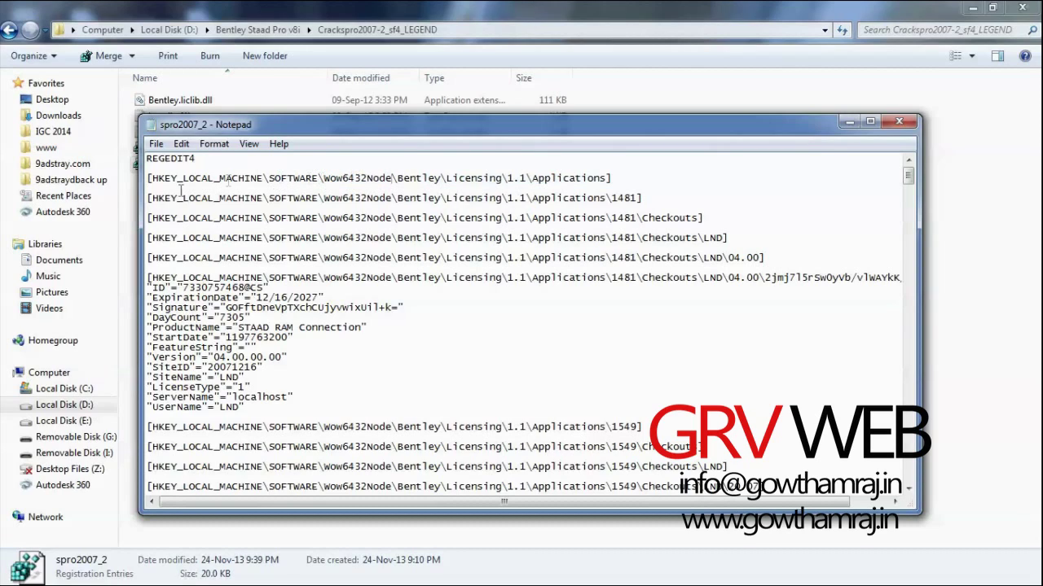
{"action": "left_click_drag", "start_coordinate": [150, 179], "coordinate": [394, 179]}
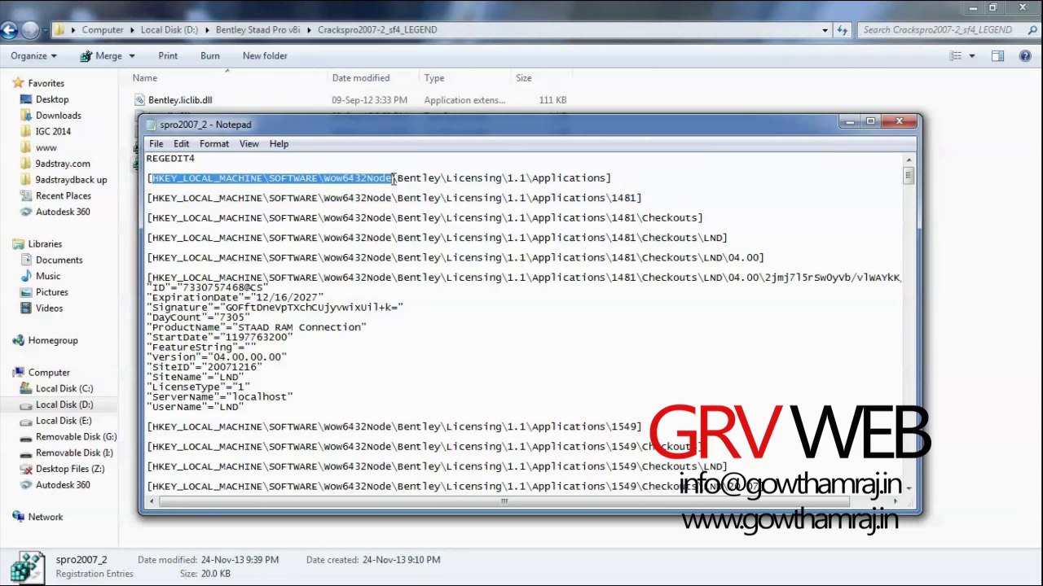
{"action": "left_click", "coordinate": [394, 179]}
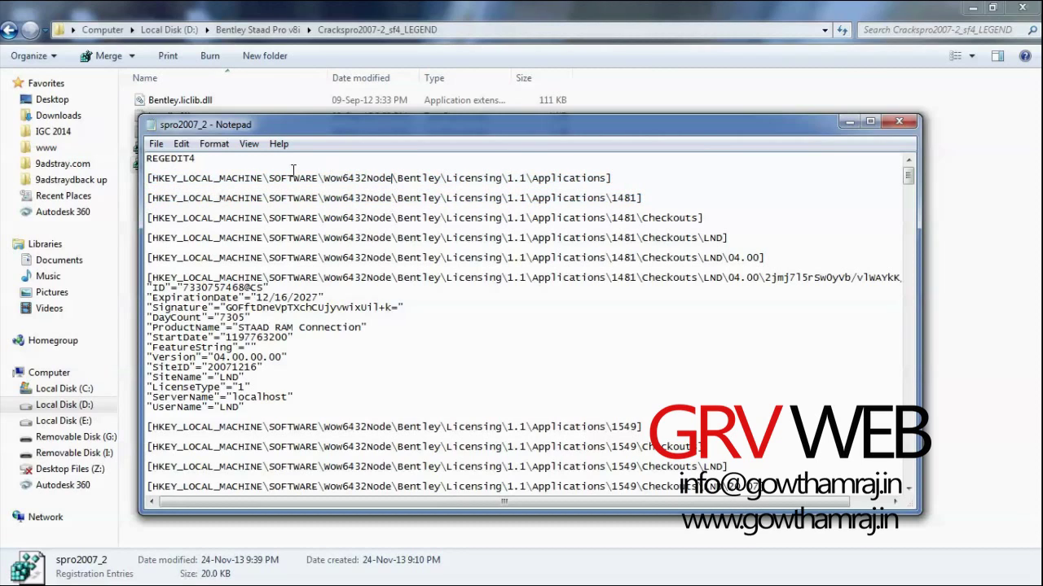
{"action": "key", "text": "ctrl+h"}
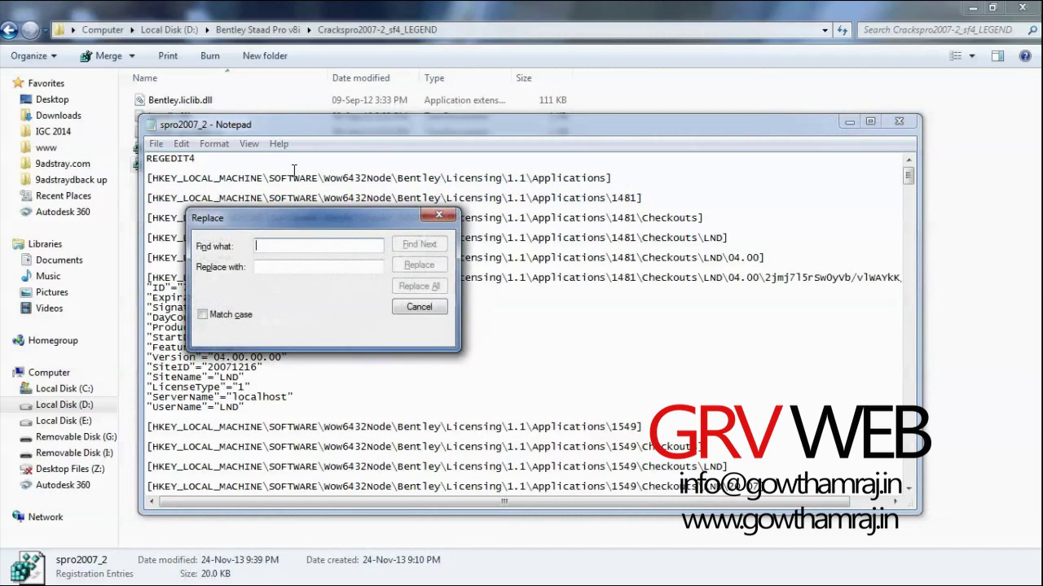
{"action": "left_click_drag", "start_coordinate": [149, 179], "coordinate": [323, 179]}
{"action": "key", "text": "ctrl+c"}
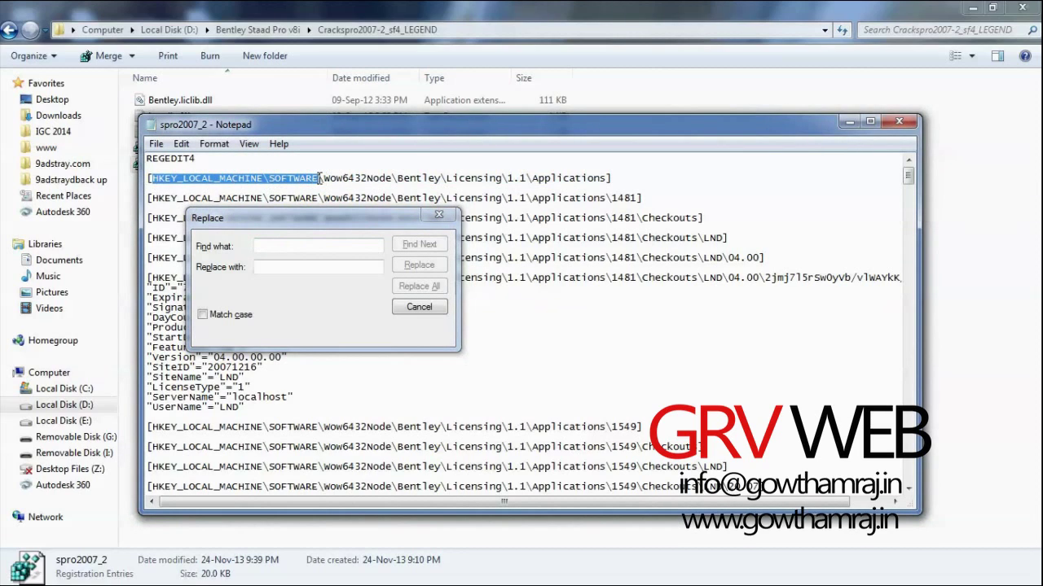
{"action": "left_click", "coordinate": [318, 242]}
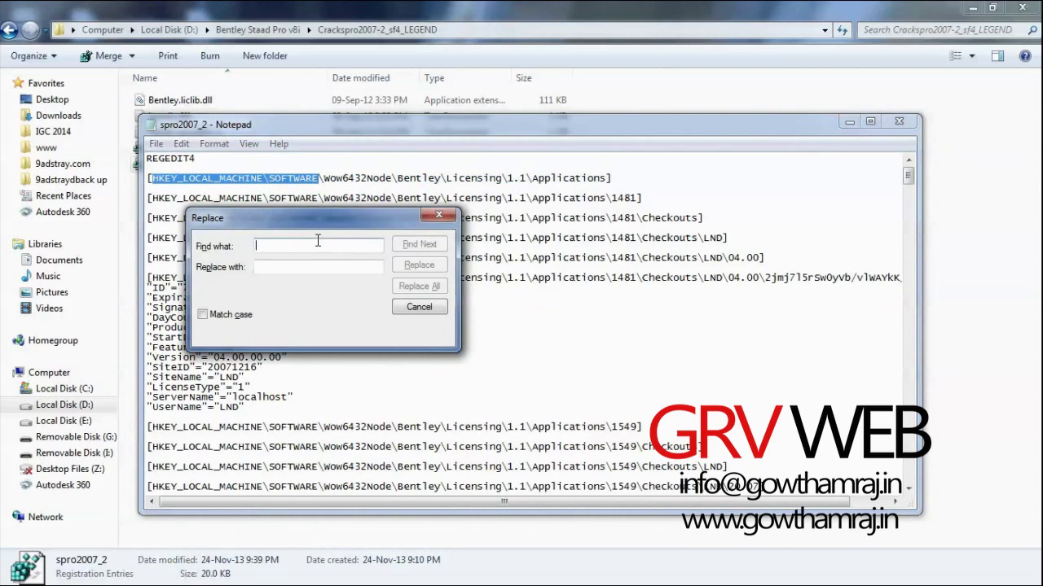
{"action": "key", "text": "ctrl+v"}
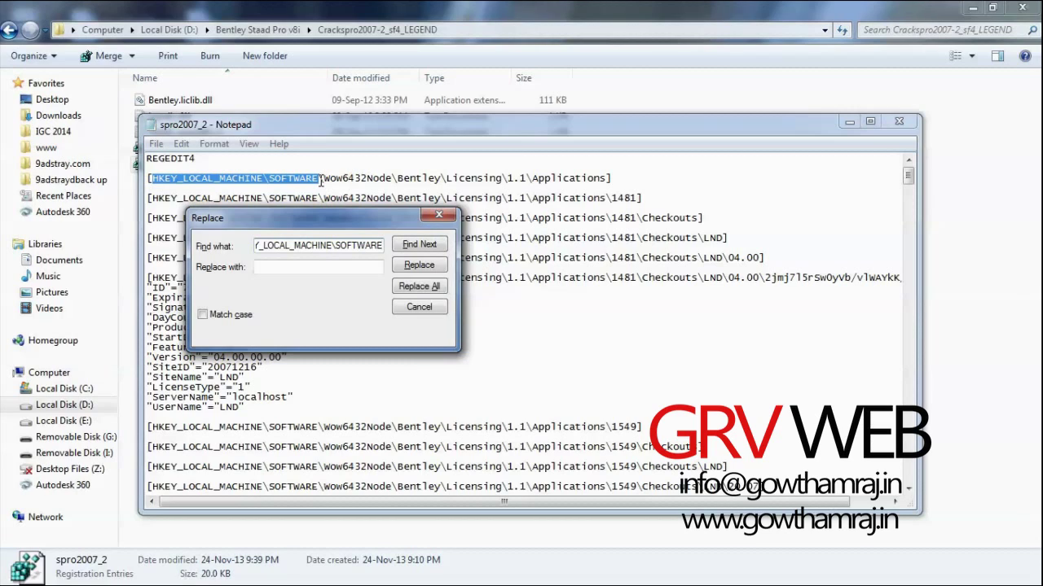
{"action": "left_click", "coordinate": [312, 267]}
{"action": "type", "text": "HKEY_LOCAL_MACHINE\\SOFTWARE"}
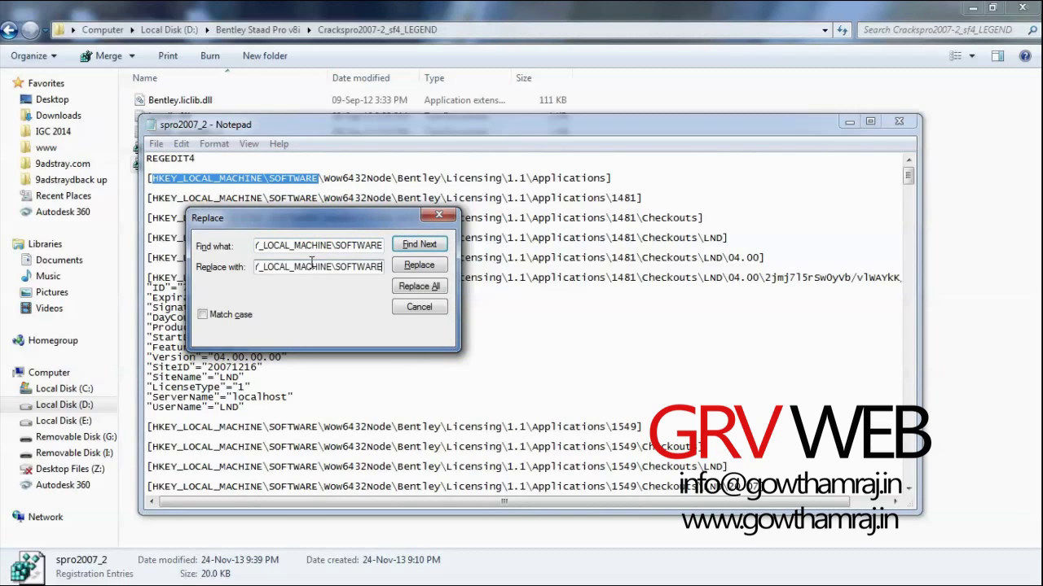
{"action": "type", "text": "\\"}
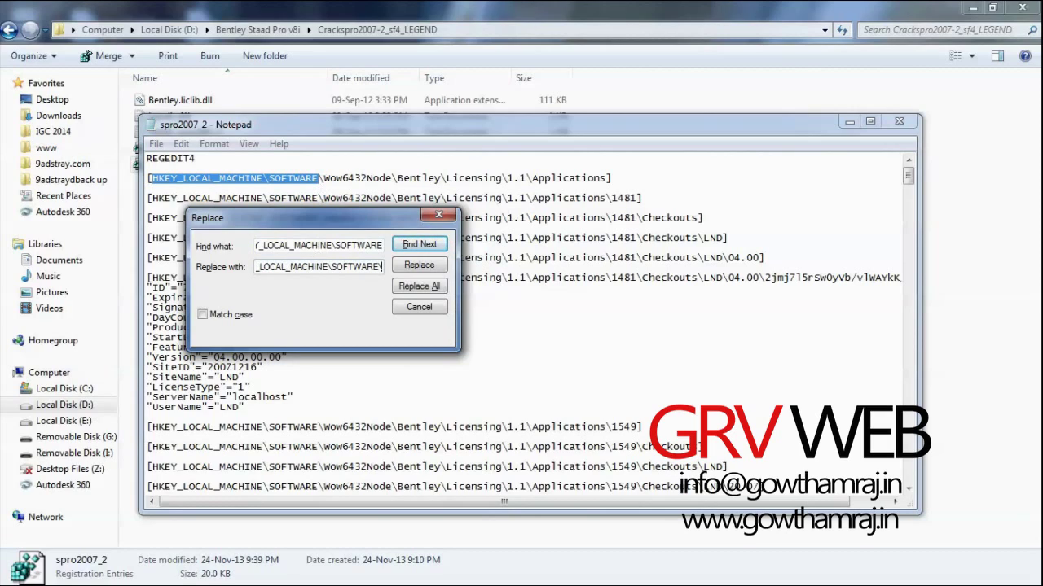
{"action": "type", "text": "N"}
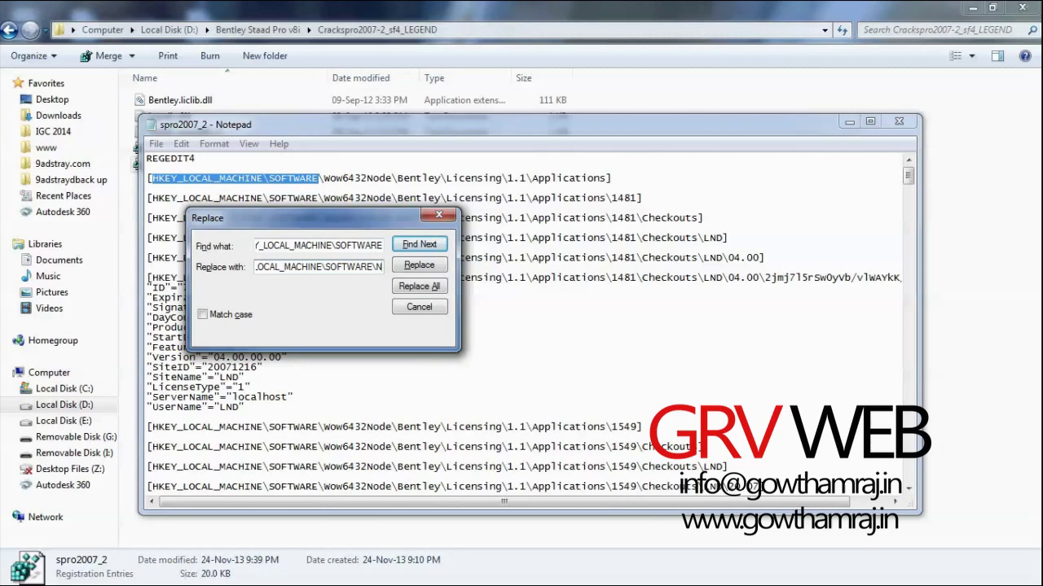
{"action": "key", "text": "BackSpace"}
{"action": "type", "text": "Wow"}
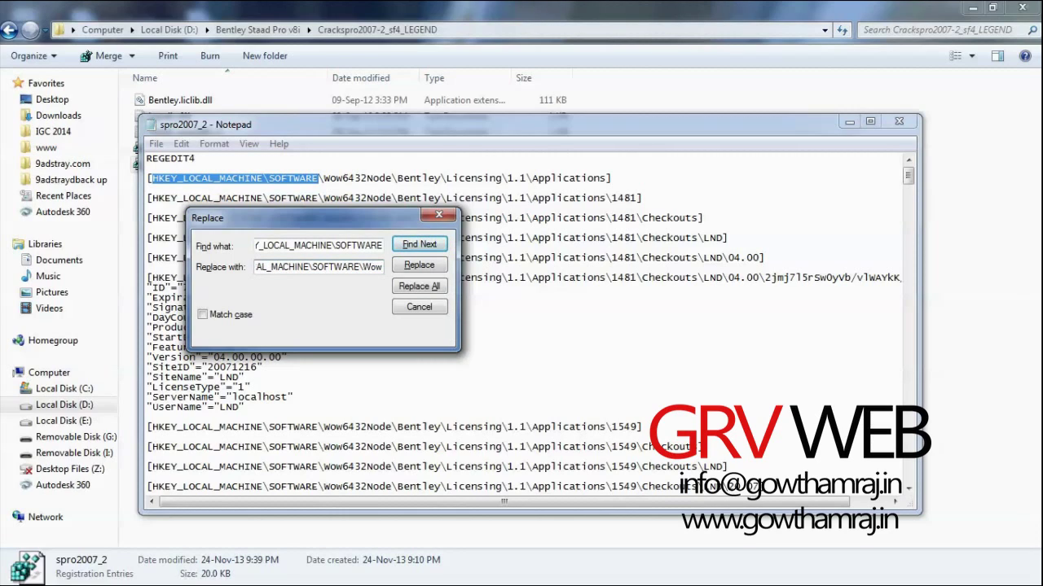
{"action": "type", "text": "64"}
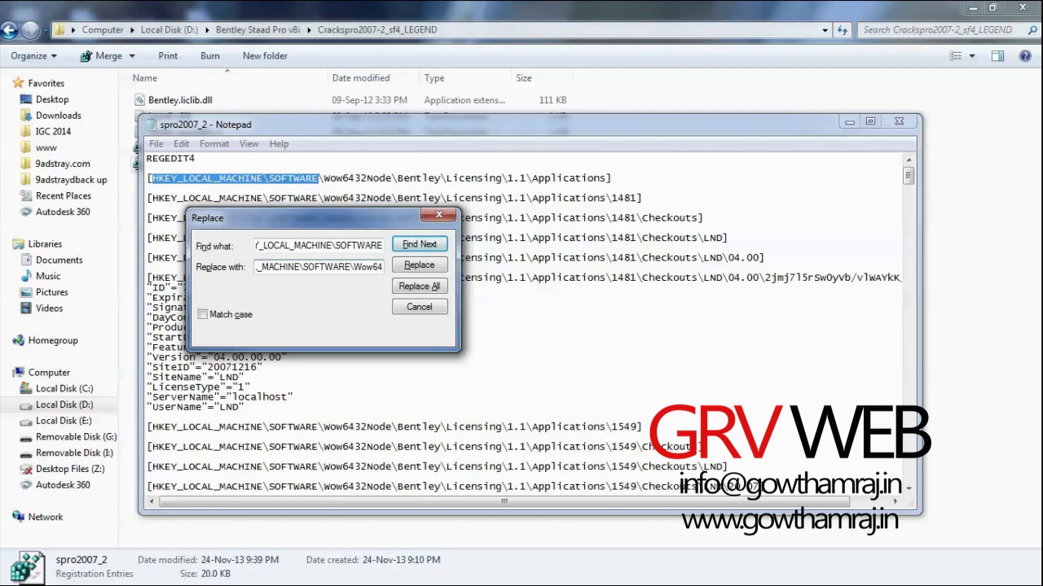
{"action": "type", "text": "32"}
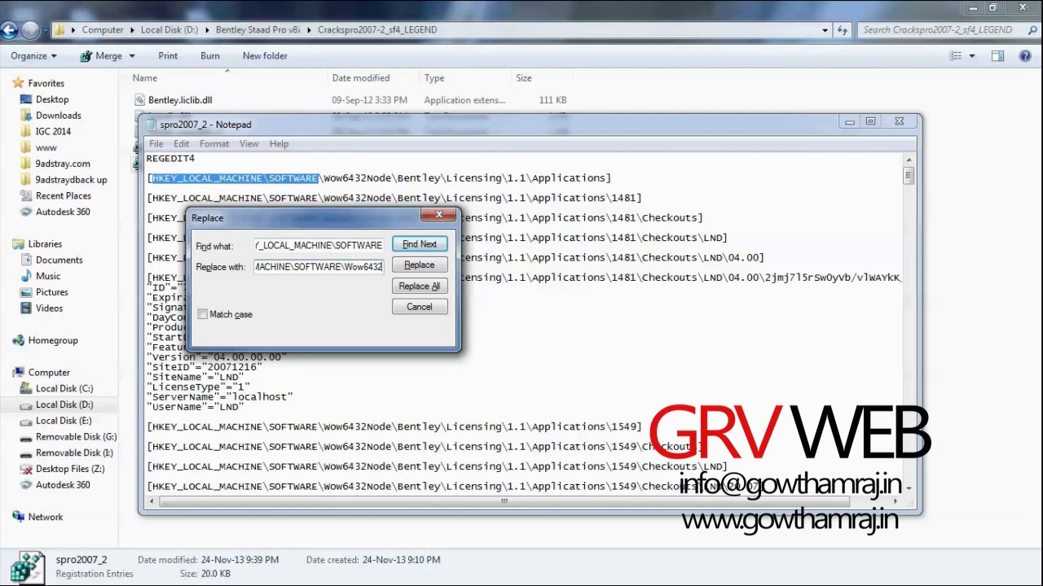
{"action": "type", "text": "Nod"}
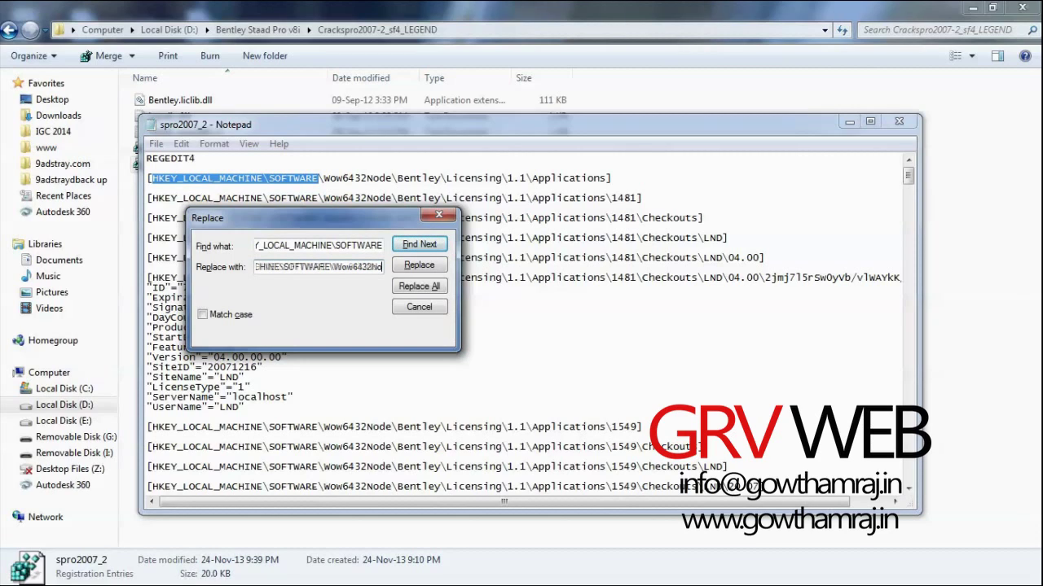
{"action": "type", "text": "e"}
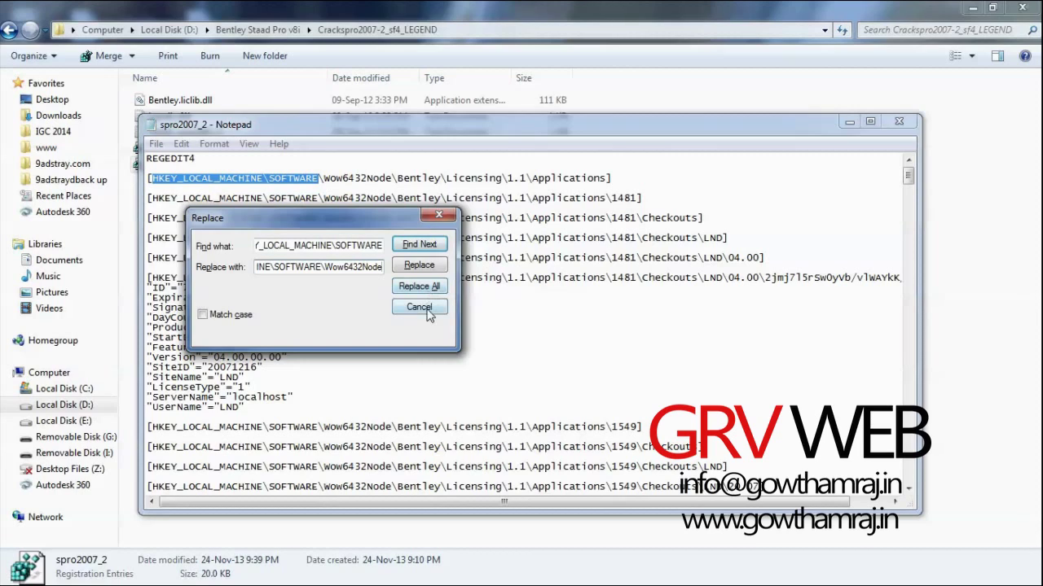
{"action": "left_click", "coordinate": [427, 308]}
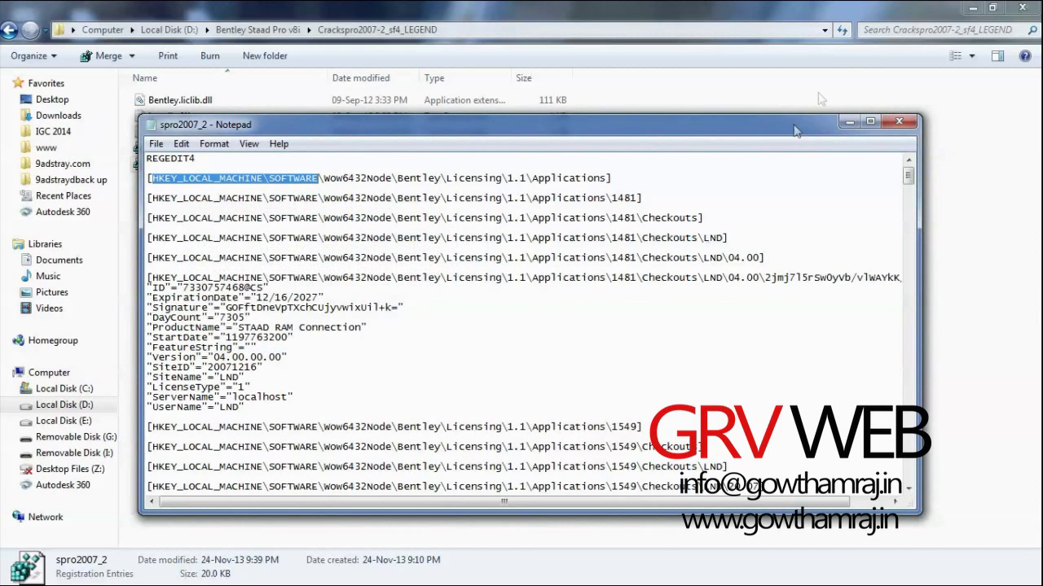
Step: Save and close spro2007_2.reg, merge it into the registry, and close both Explorer windows
{"action": "key", "text": "ctrl+s"}
{"action": "left_click", "coordinate": [898, 122]}
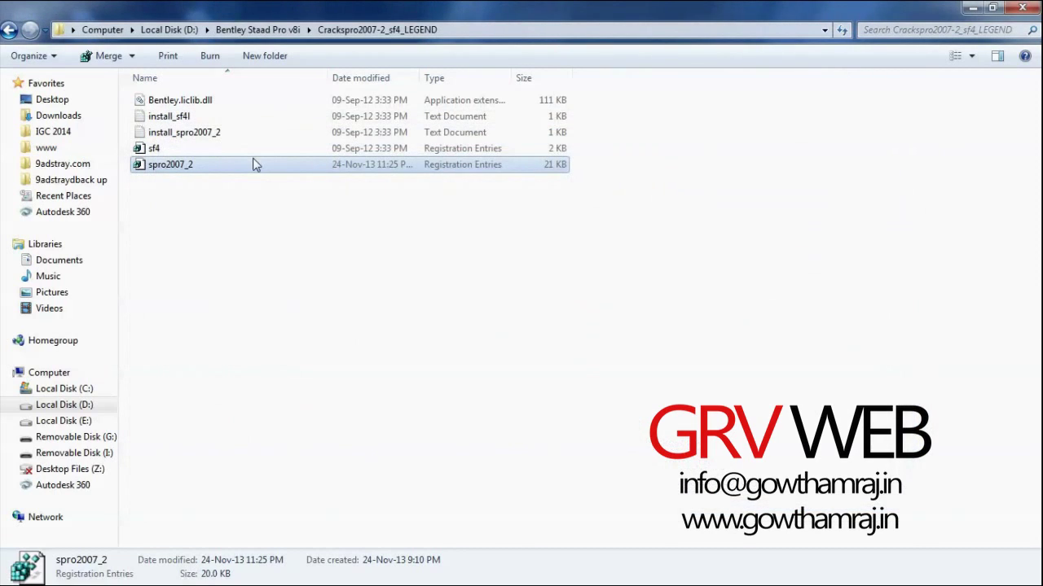
{"action": "double_click", "coordinate": [253, 166]}
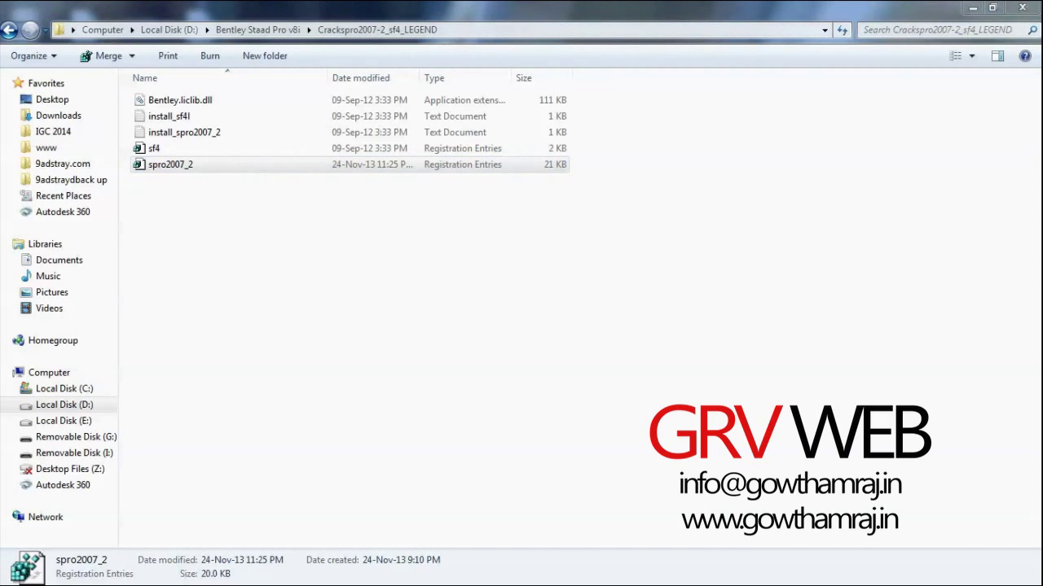
{"action": "left_click", "coordinate": [643, 323]}
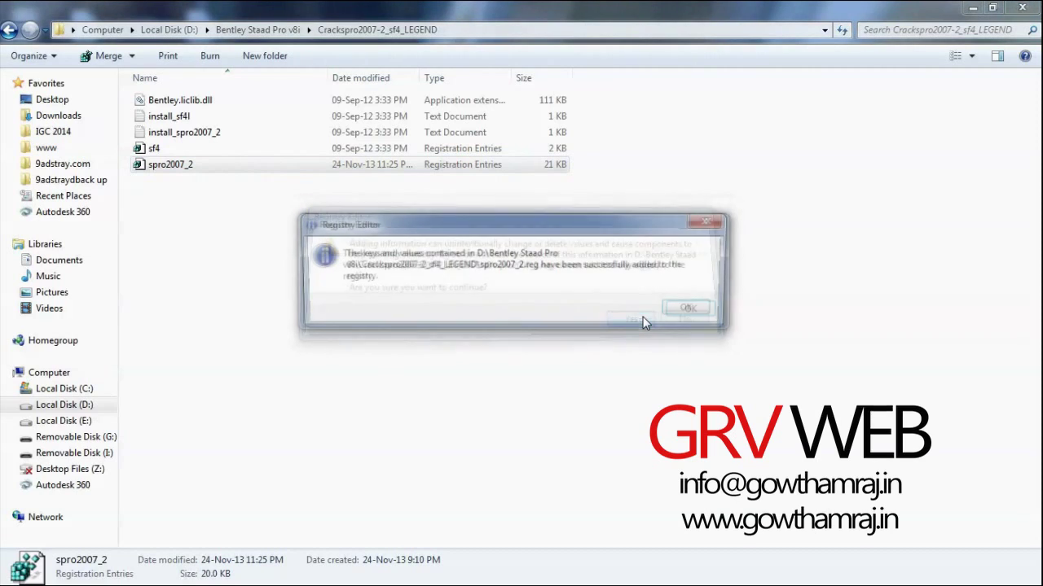
{"action": "left_click", "coordinate": [698, 310]}
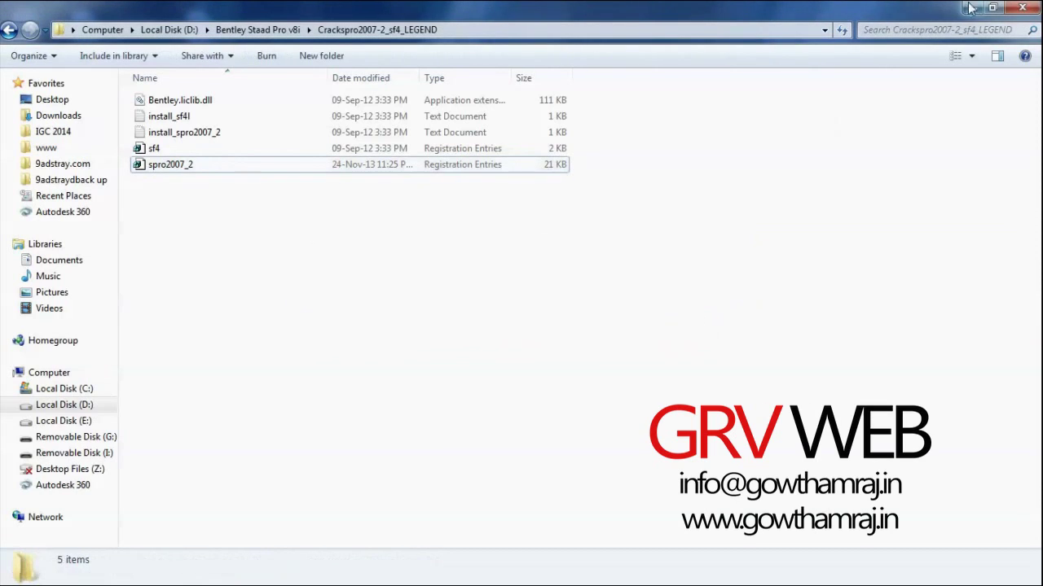
{"action": "left_click", "coordinate": [1022, 8]}
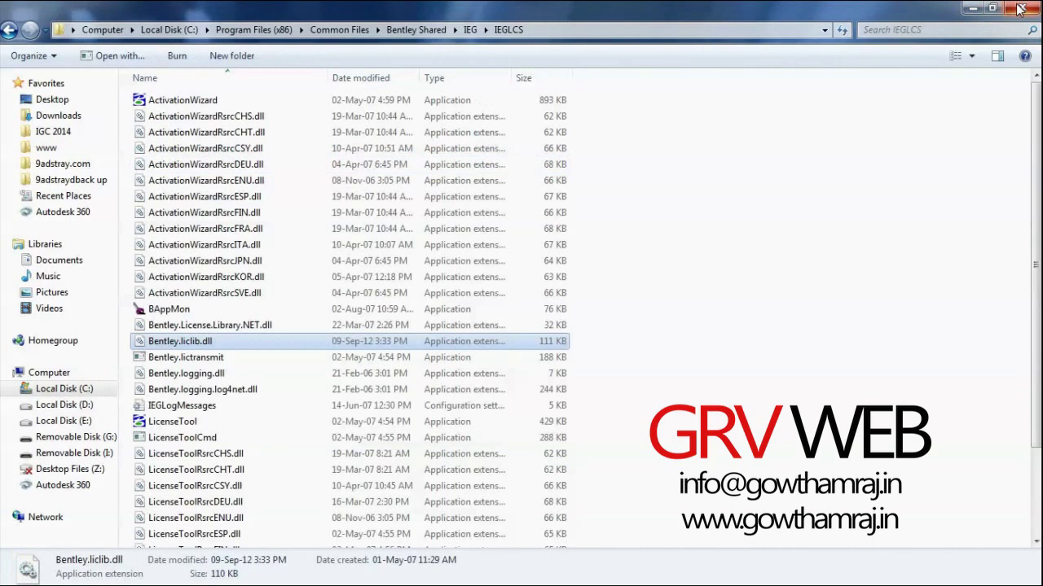
{"action": "left_click", "coordinate": [1020, 9]}
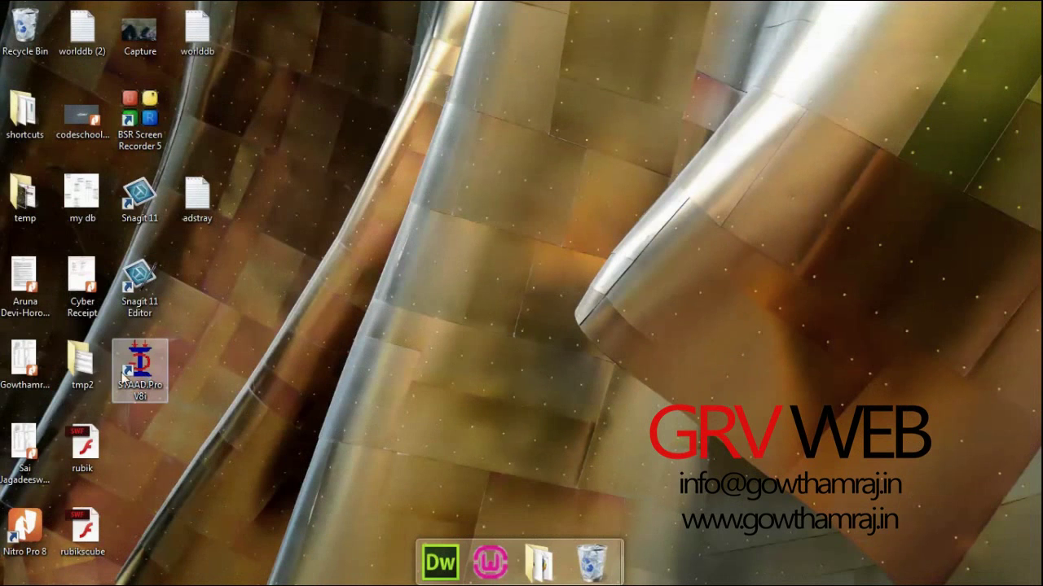
{"action": "left_click", "coordinate": [123, 371]}
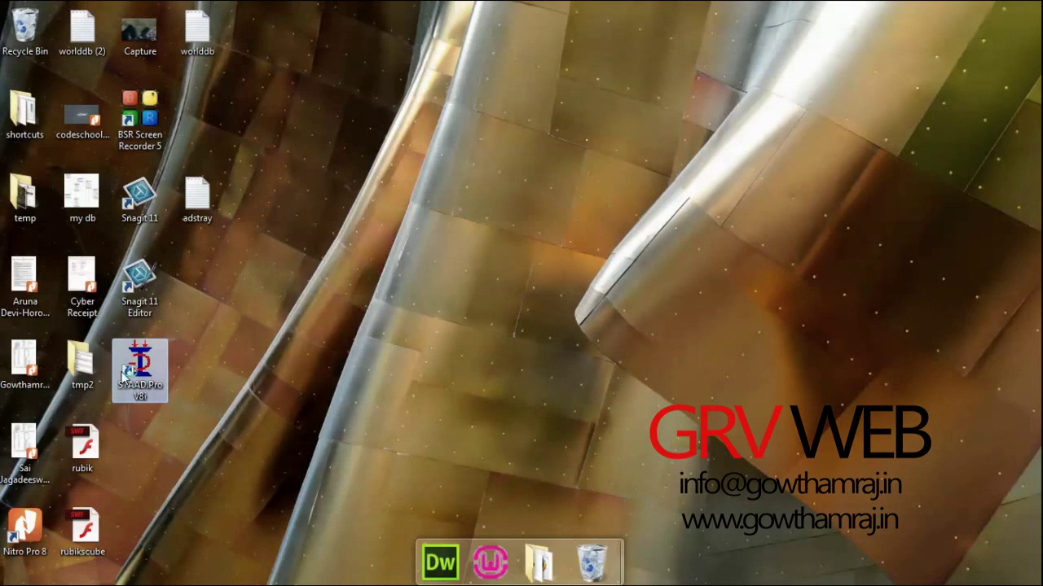
{"action": "double_click", "coordinate": [126, 371]}
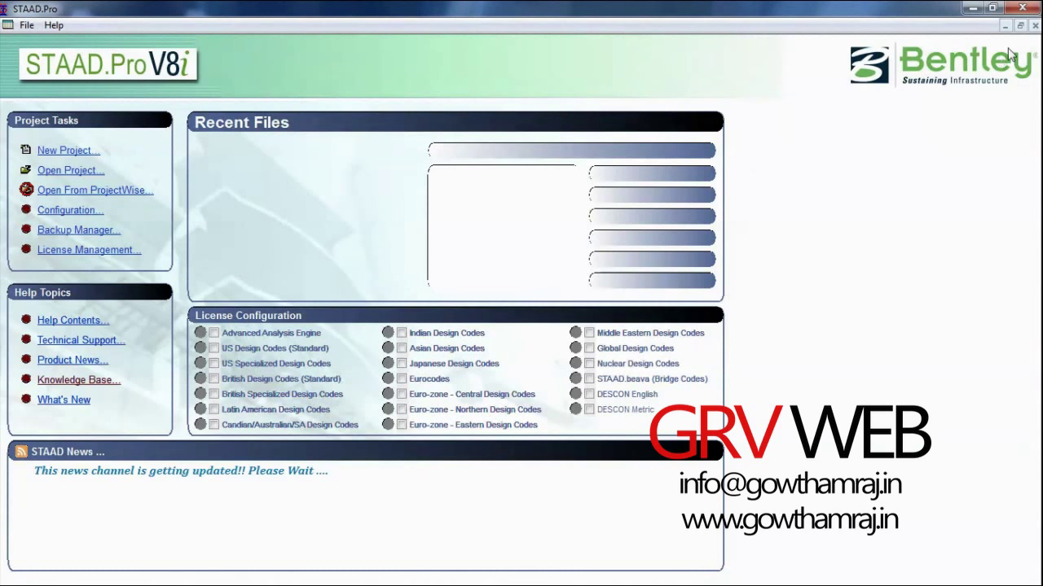
{"action": "left_click", "coordinate": [1031, 7]}
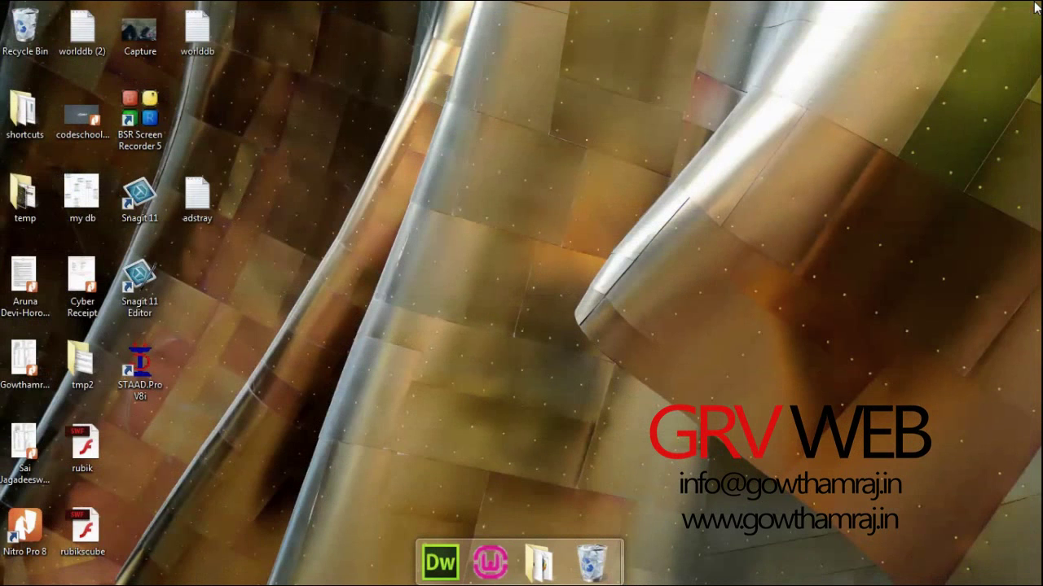